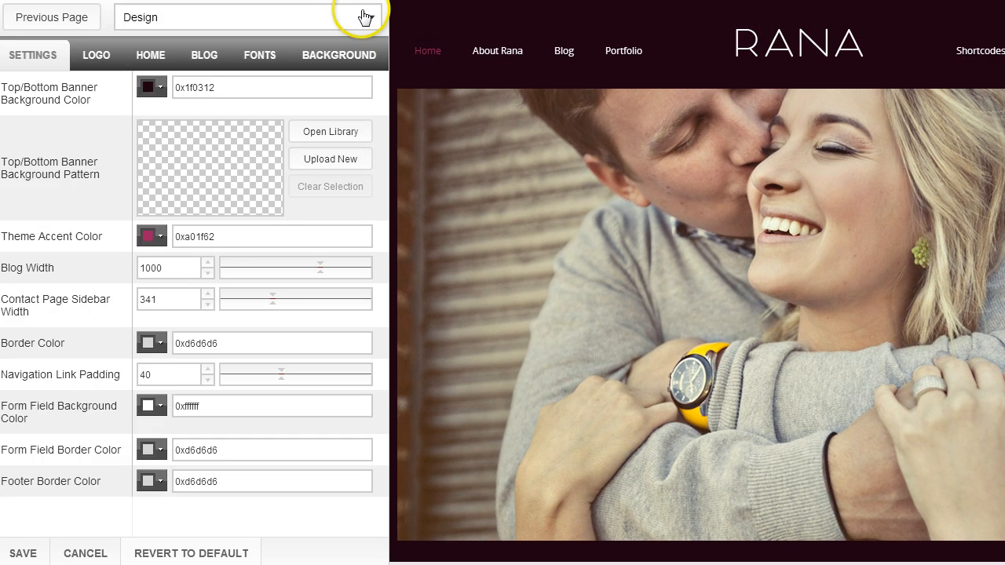
pyautogui.click(371, 19)
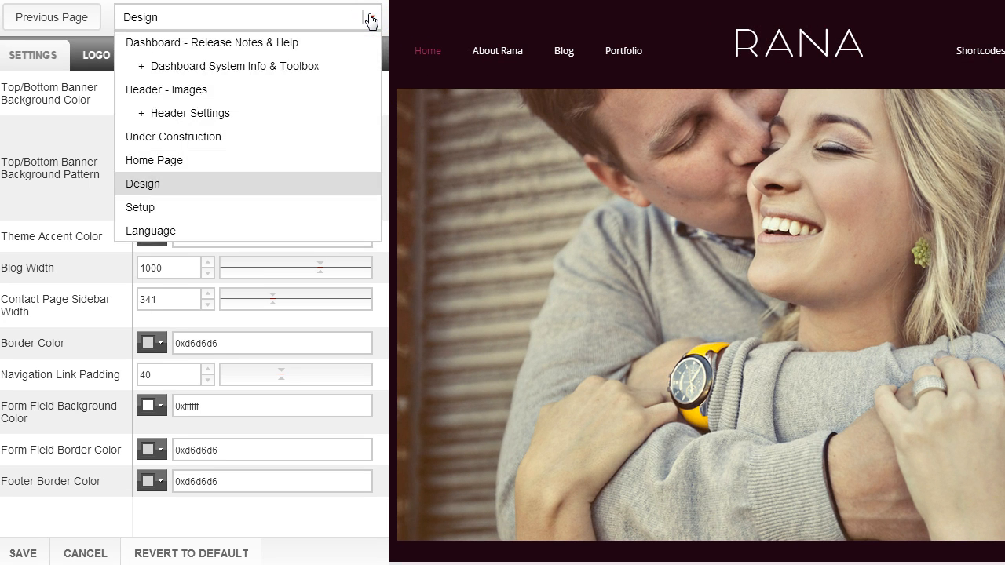
pyautogui.click(369, 17)
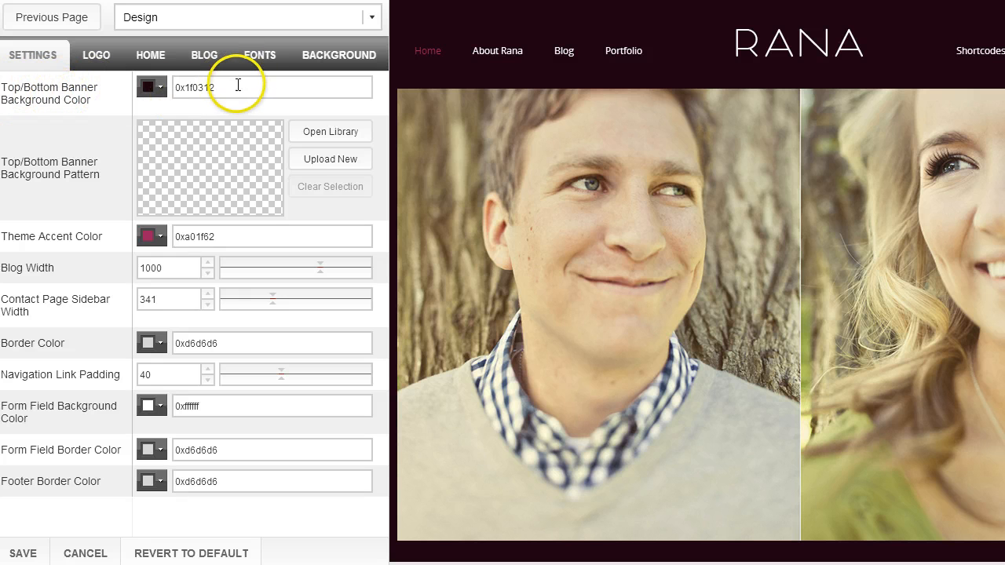
# Copy the original top/bottom banner background color code, save a green 0x1BDA4A background instead, and check the site's header and footer
pyautogui.moveTo(238, 86); pyautogui.dragTo(160, 88)
pyautogui.hotkey('ctrl', 'c')
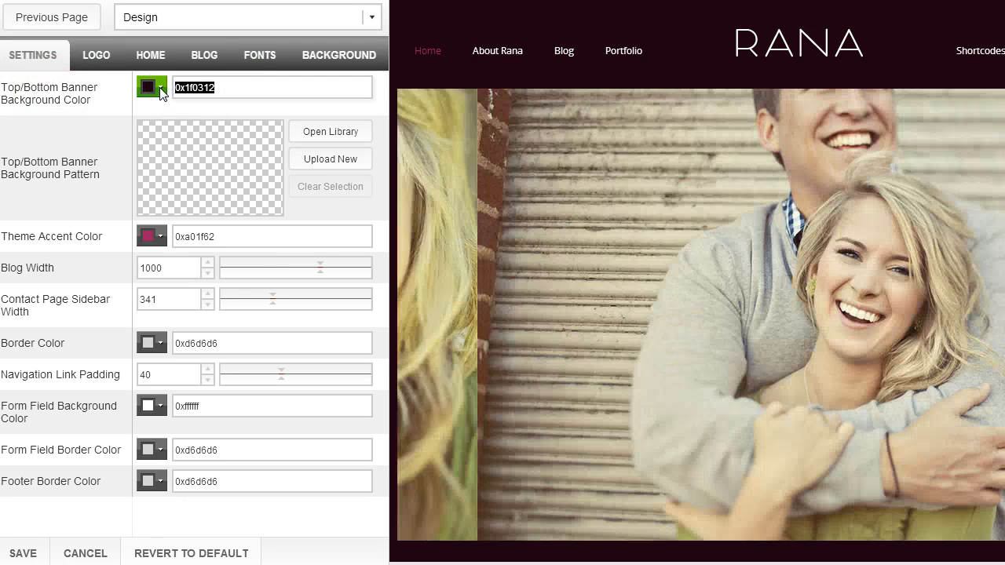
pyautogui.click(157, 88)
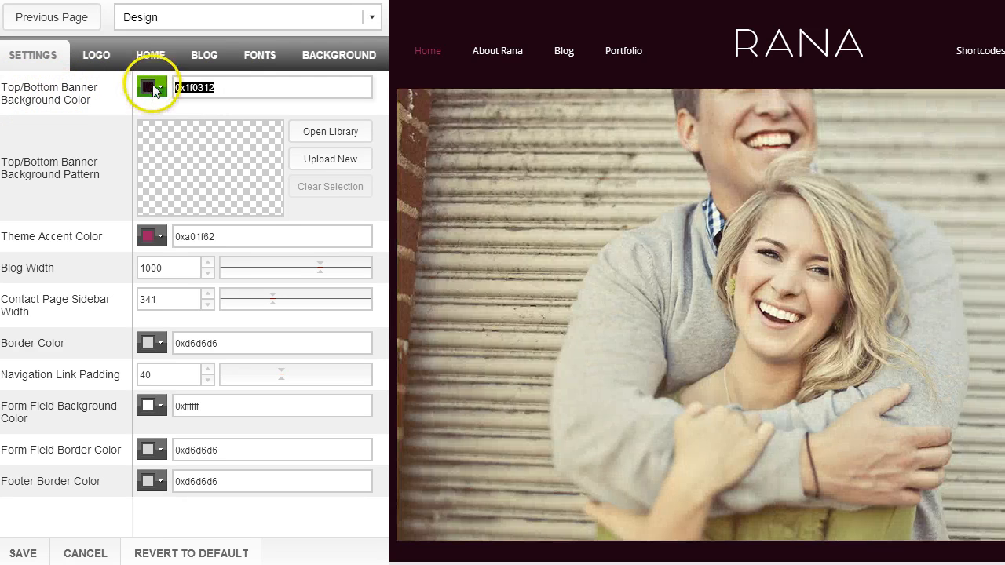
pyautogui.click(221, 140)
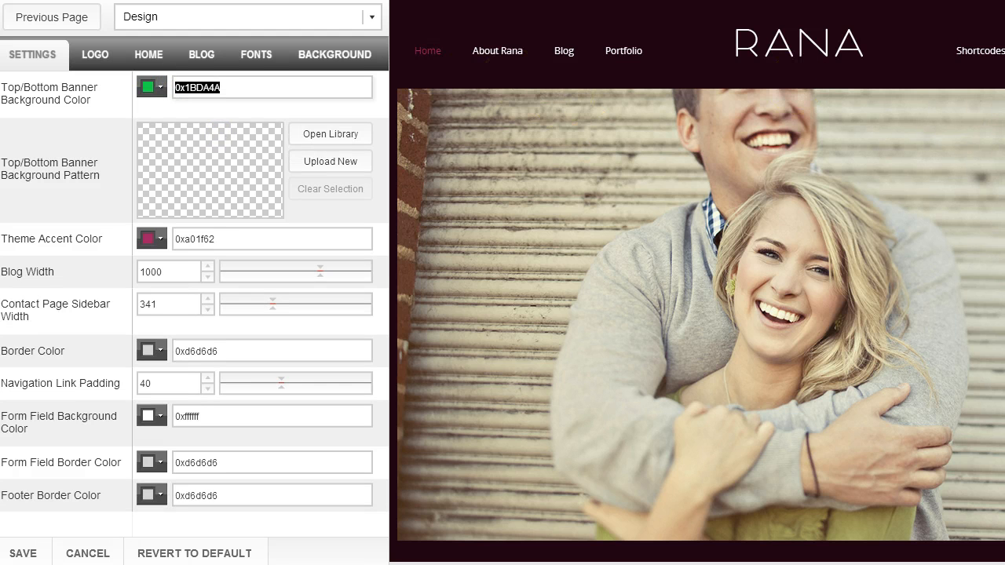
pyautogui.click(25, 553)
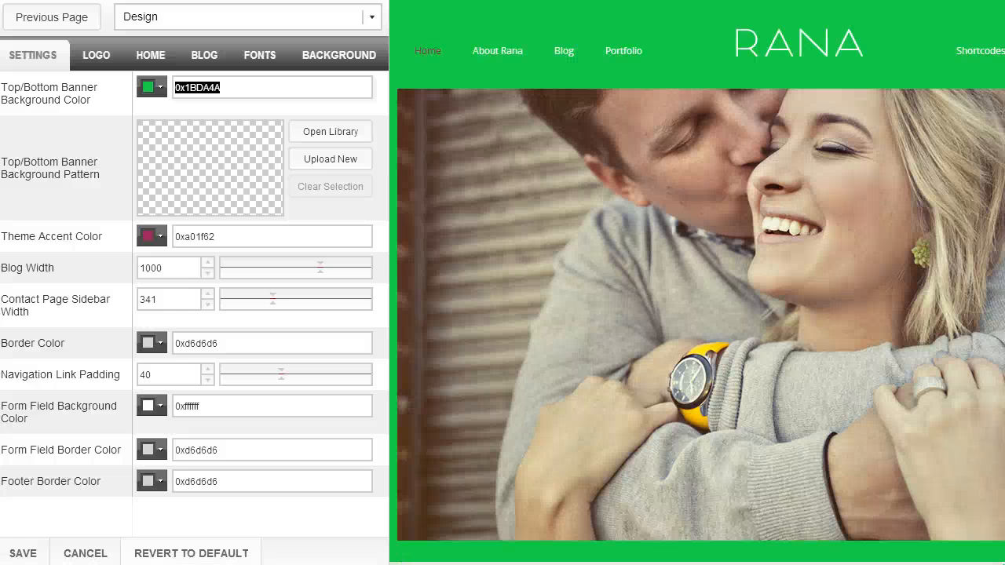
pyautogui.scroll(-13, 697, 314)
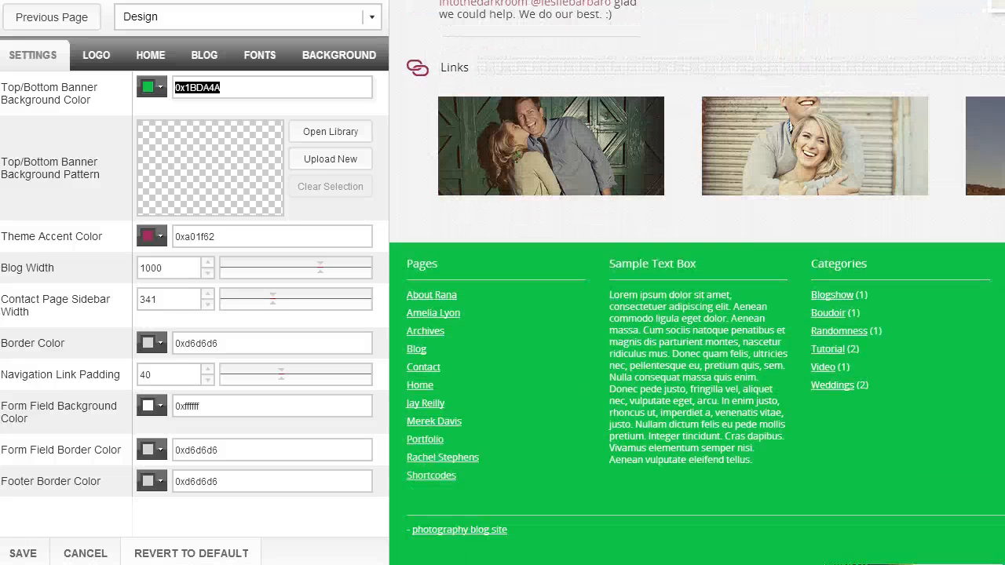
pyautogui.scroll(13, 697, 314)
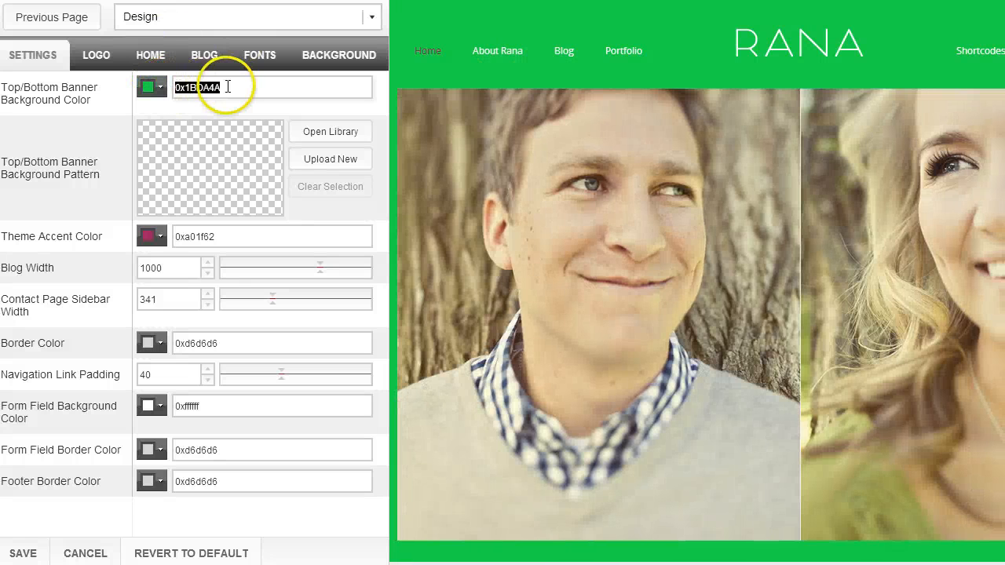
# Restore the top/bottom banner background color to the copied 0x1f0312 and save the design
pyautogui.click(236, 89)
pyautogui.moveTo(236, 88); pyautogui.dragTo(160, 89)
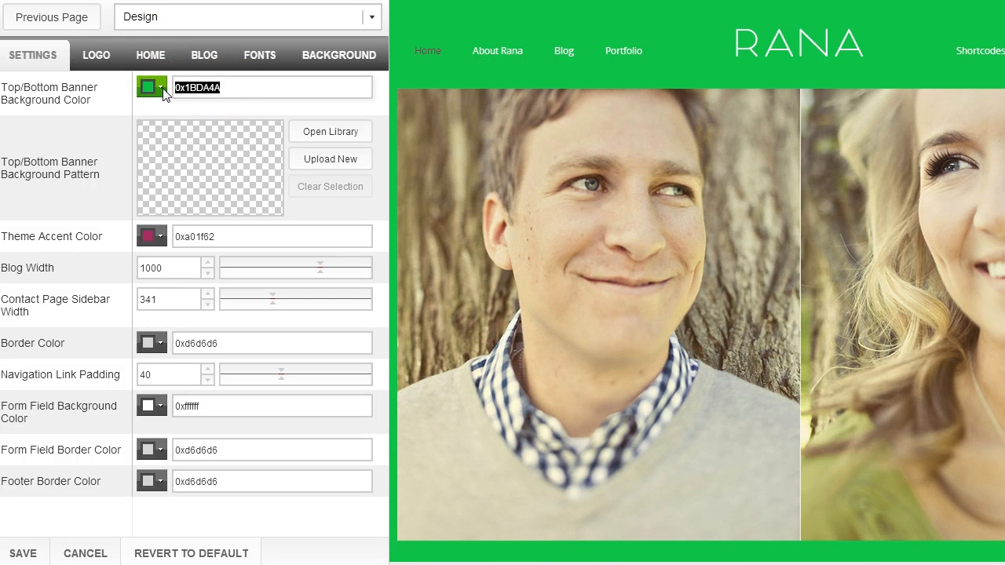
pyautogui.hotkey('ctrl', 'v')
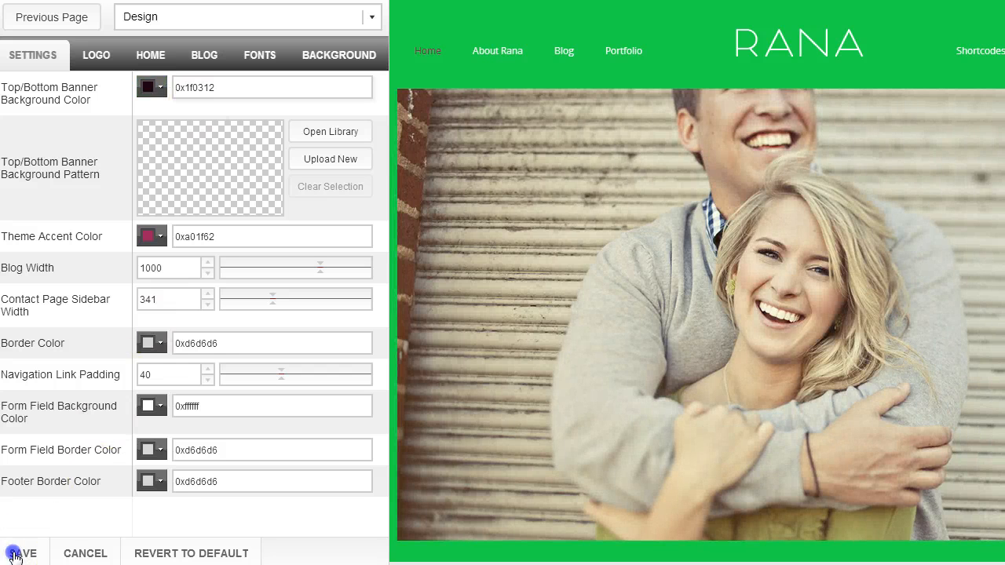
pyautogui.click(13, 552)
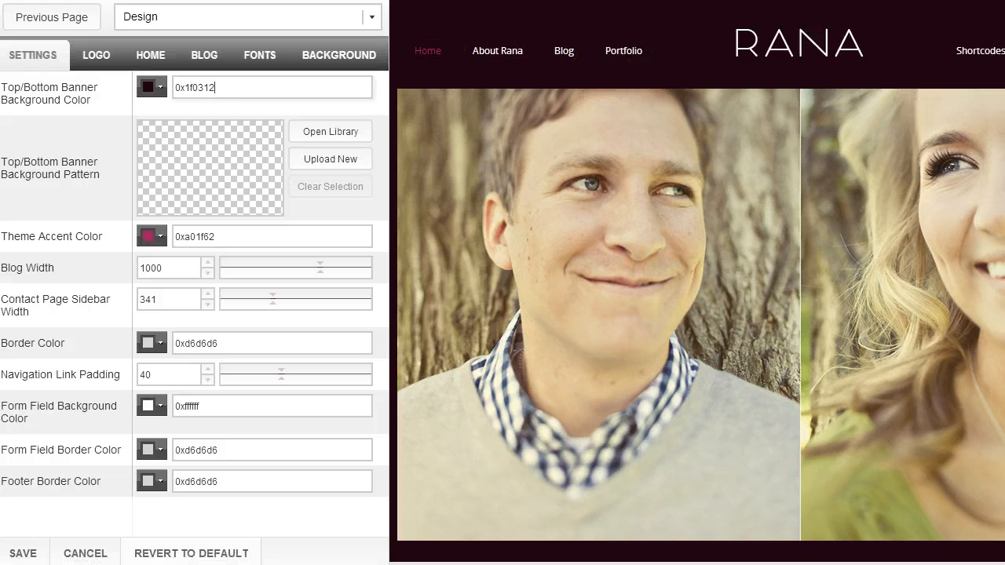
# Examine where the accent color and border lines appear on the home page, and select the contact page sidebar width value
pyautogui.scroll(-9, 530, 270)
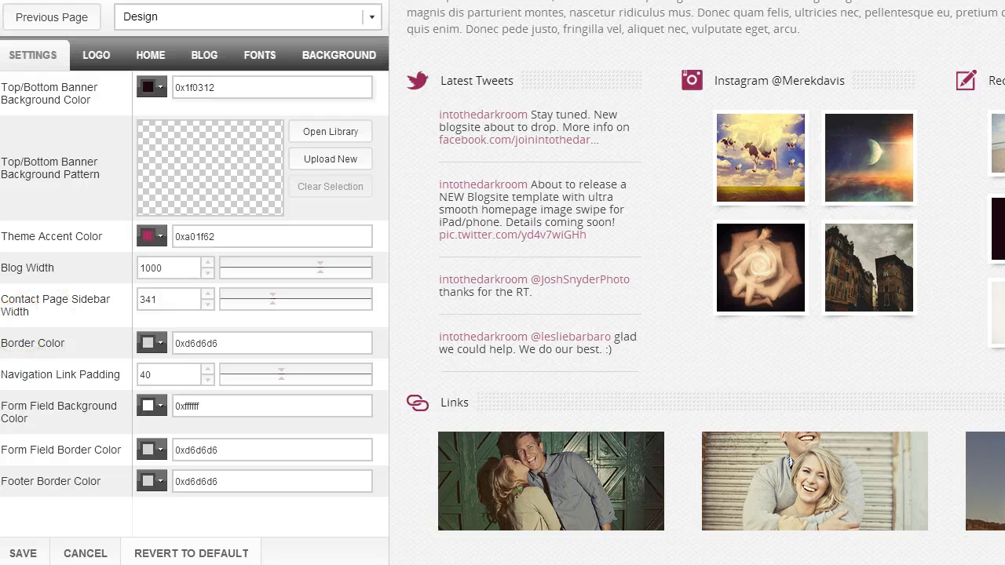
pyautogui.scroll(10, 697, 283)
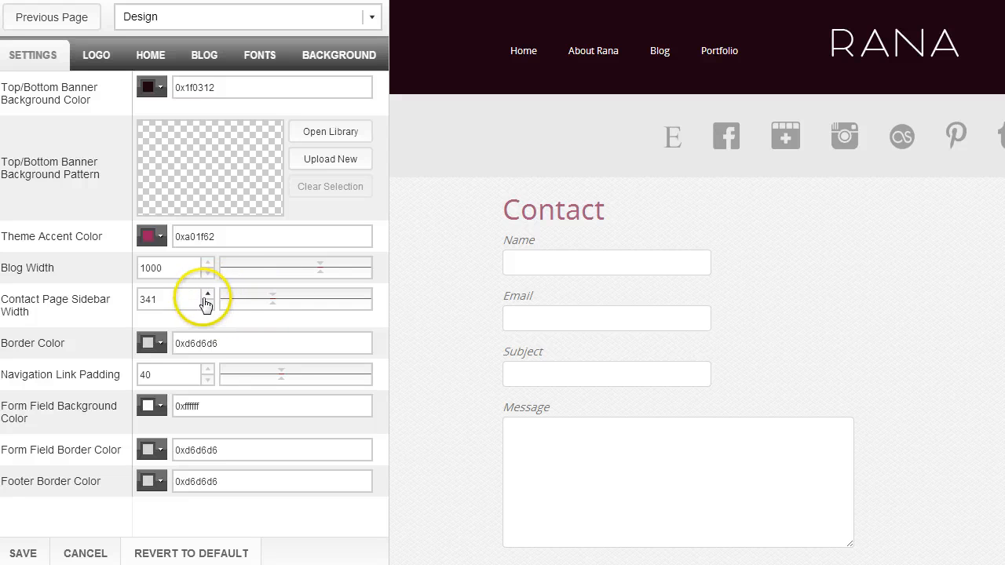
pyautogui.click(149, 299)
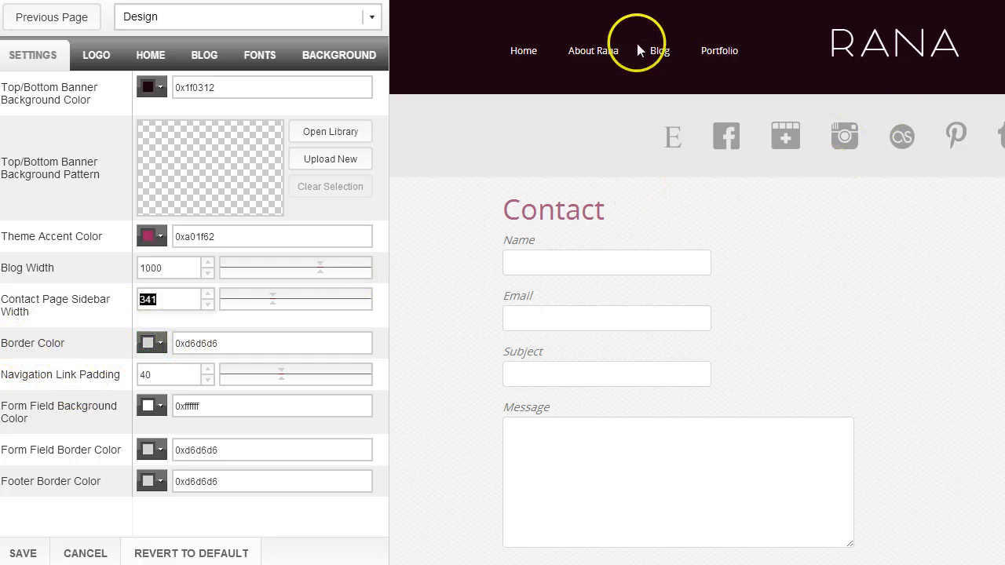
pyautogui.click(526, 52)
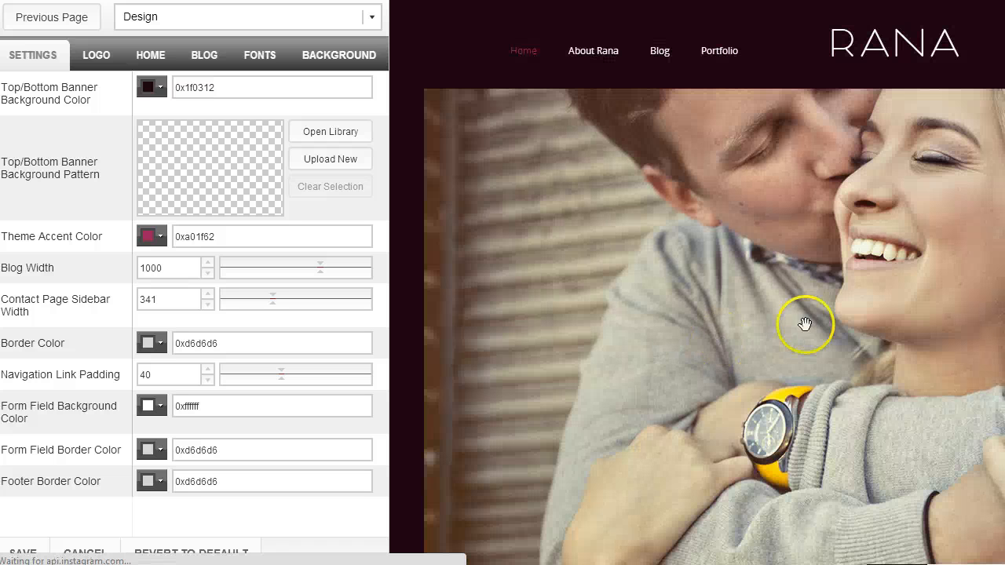
pyautogui.scroll(-8, 697, 283)
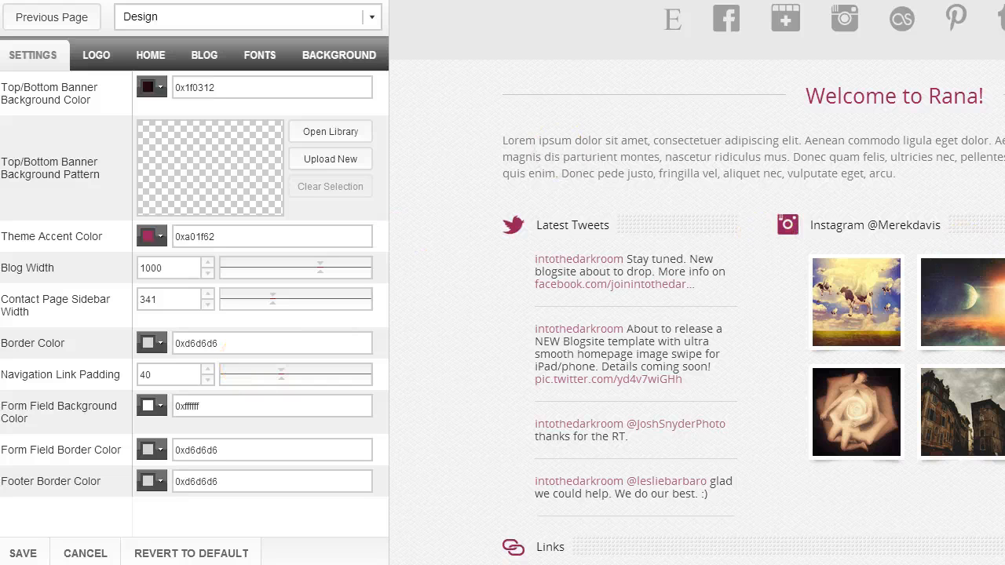
pyautogui.scroll(8, 697, 282)
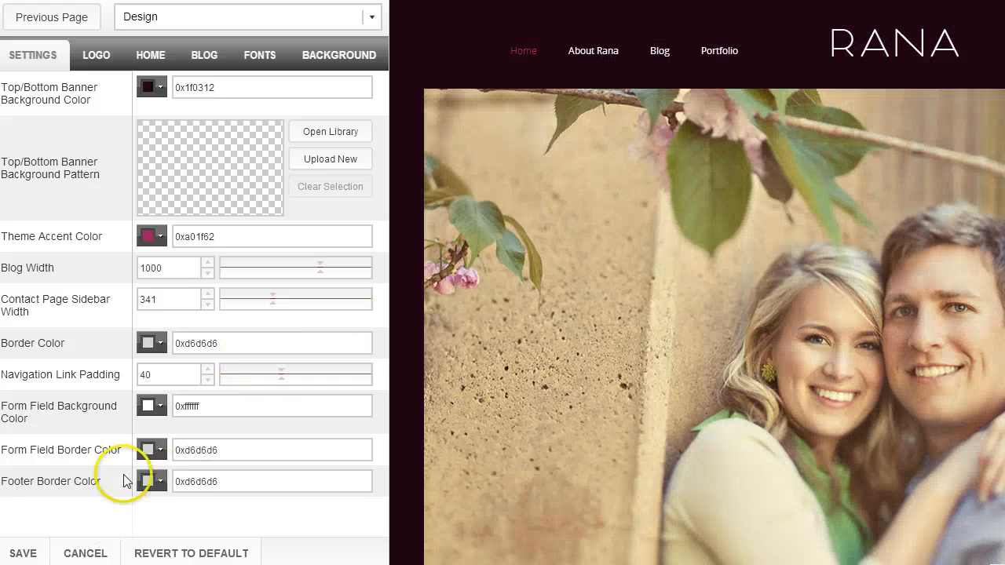
# Set the navigation link padding to 10 and save the design
pyautogui.moveTo(282, 380); pyautogui.dragTo(304, 382)
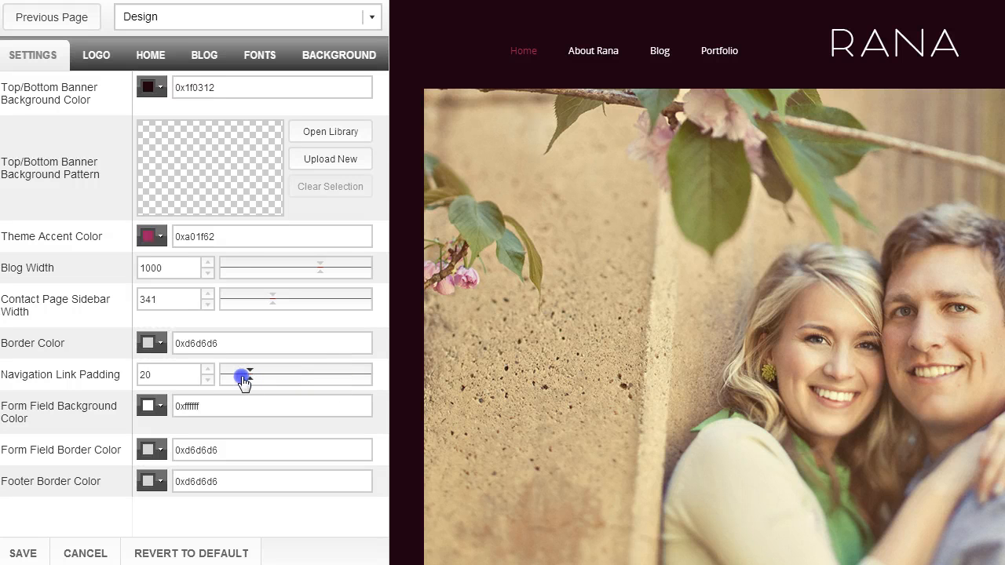
pyautogui.moveTo(236, 381); pyautogui.dragTo(238, 381)
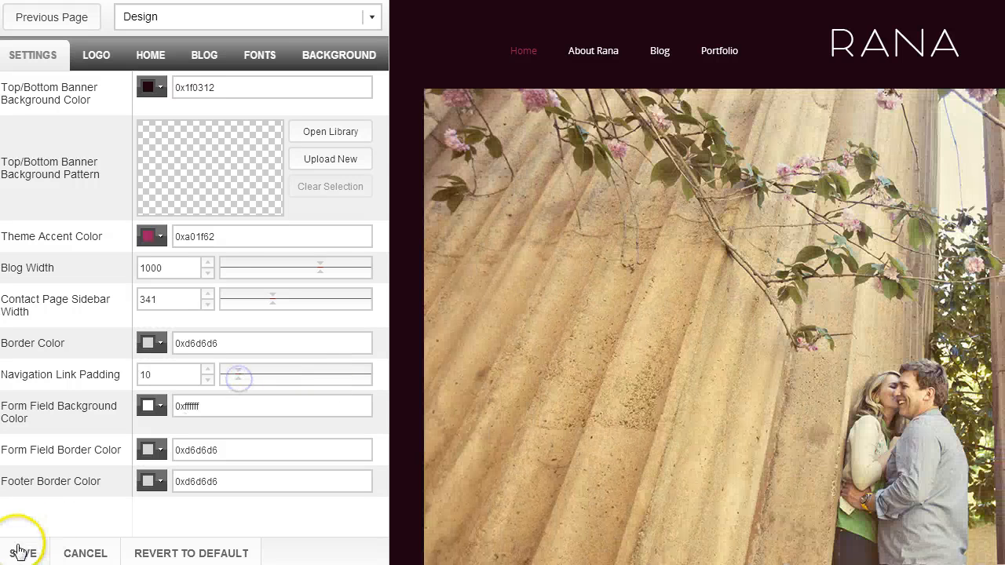
pyautogui.click(20, 551)
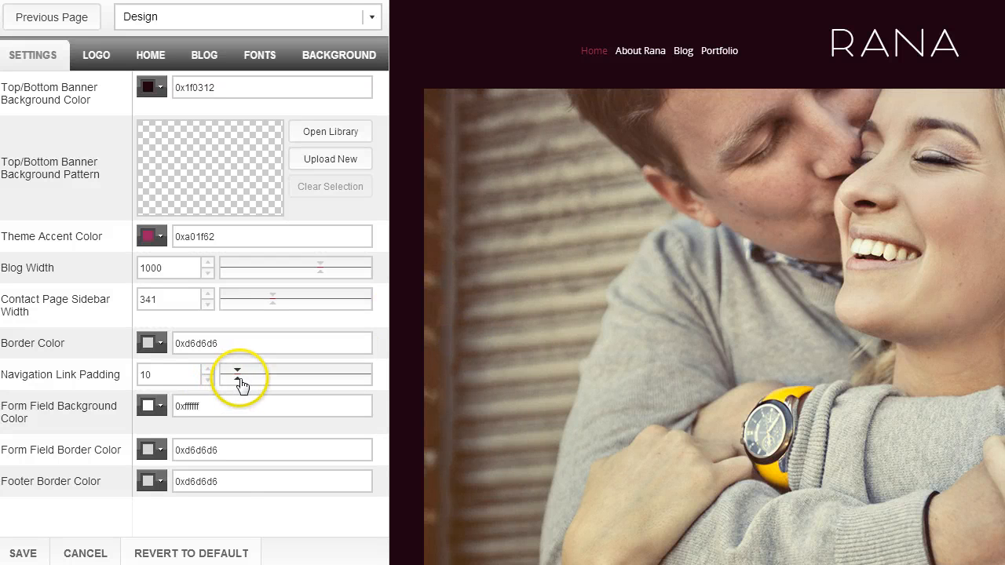
# Set the navigation link padding to 41 and save the design
pyautogui.moveTo(240, 383); pyautogui.dragTo(259, 383)
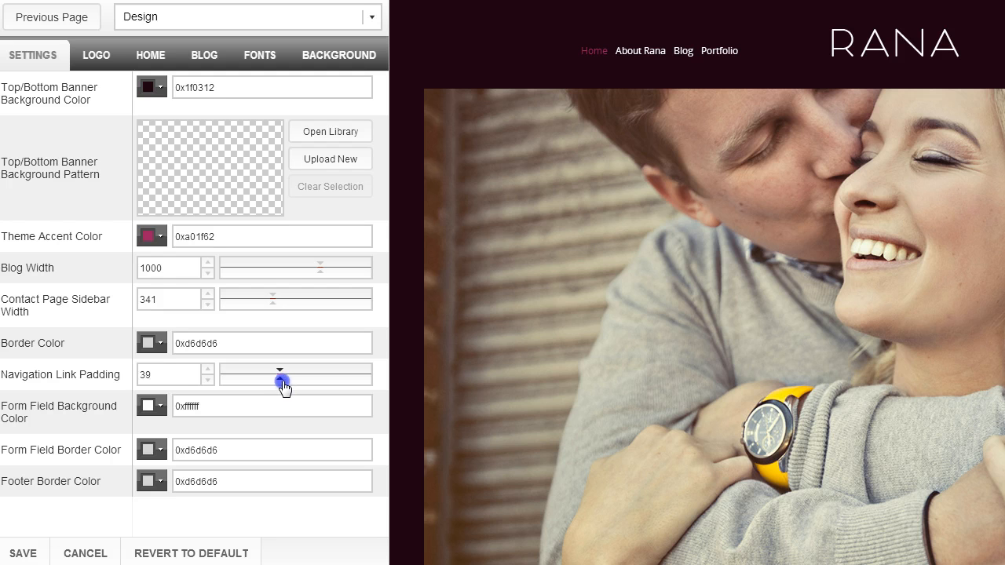
pyautogui.moveTo(285, 386); pyautogui.dragTo(286, 384)
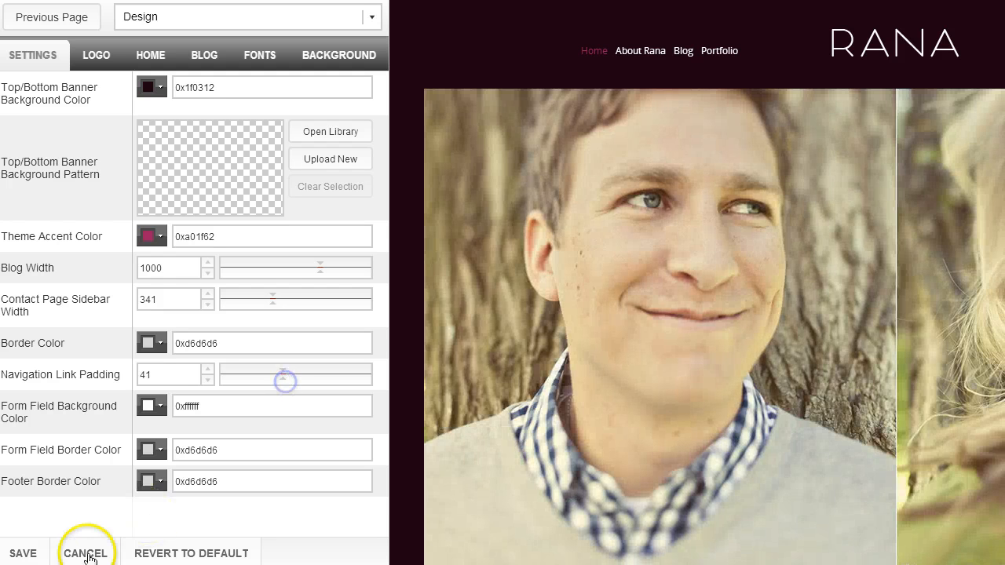
pyautogui.click(21, 554)
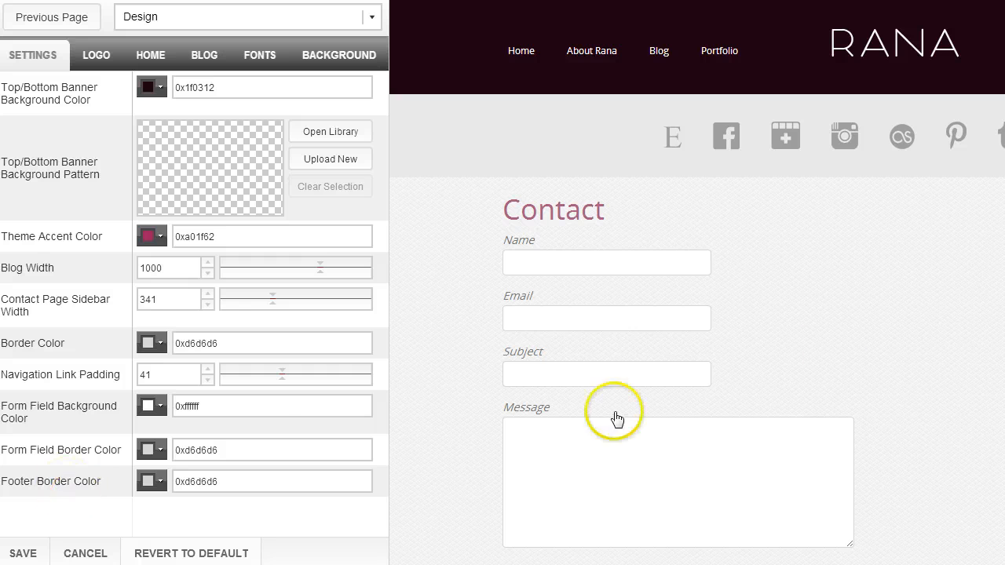
# Examine the rest of the Contact page and the logo settings, including the logo text and the heading font fallback choices
pyautogui.scroll(-5, 697, 330)
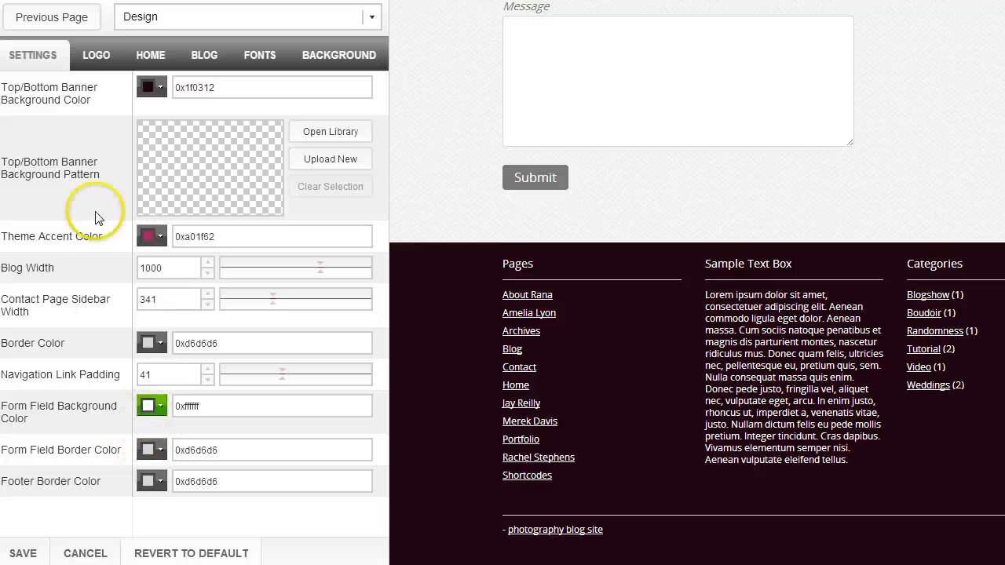
pyautogui.click(96, 59)
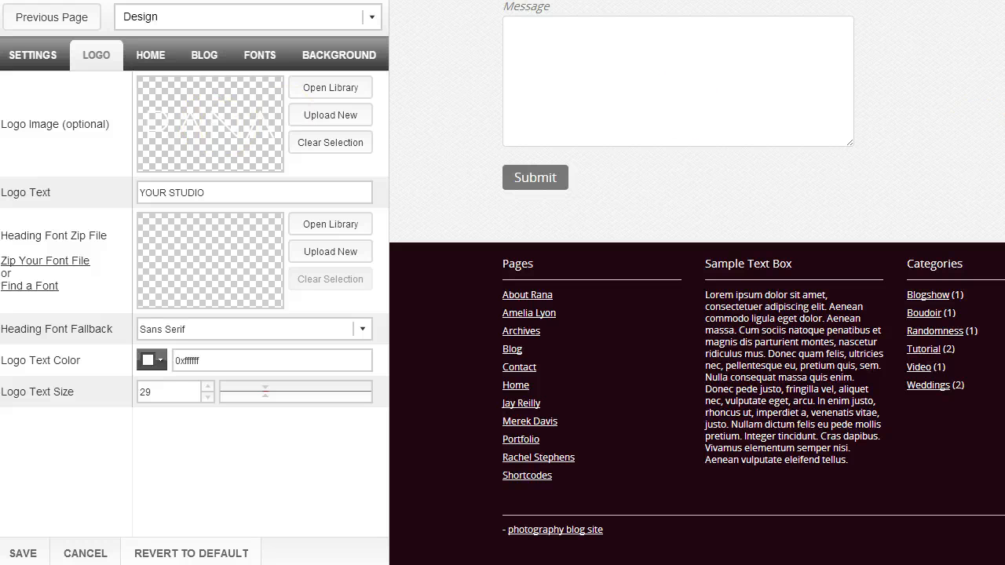
pyautogui.scroll(5, 892, 8)
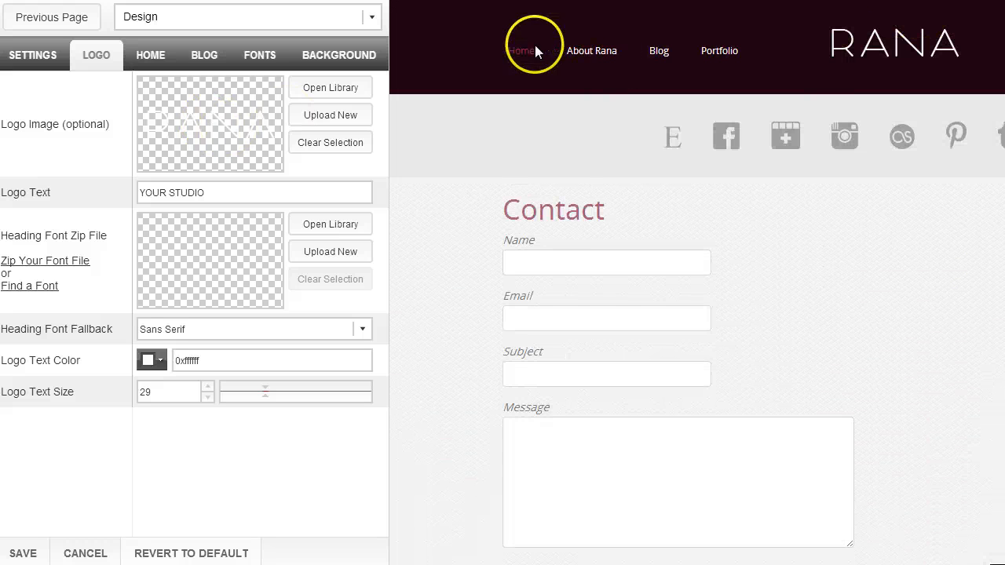
pyautogui.click(523, 49)
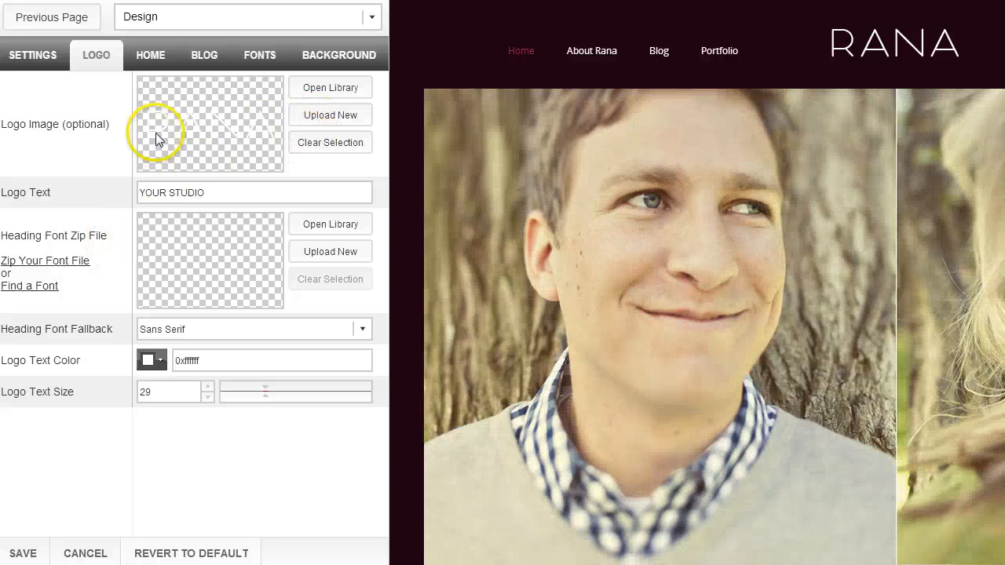
pyautogui.moveTo(225, 192); pyautogui.dragTo(128, 189)
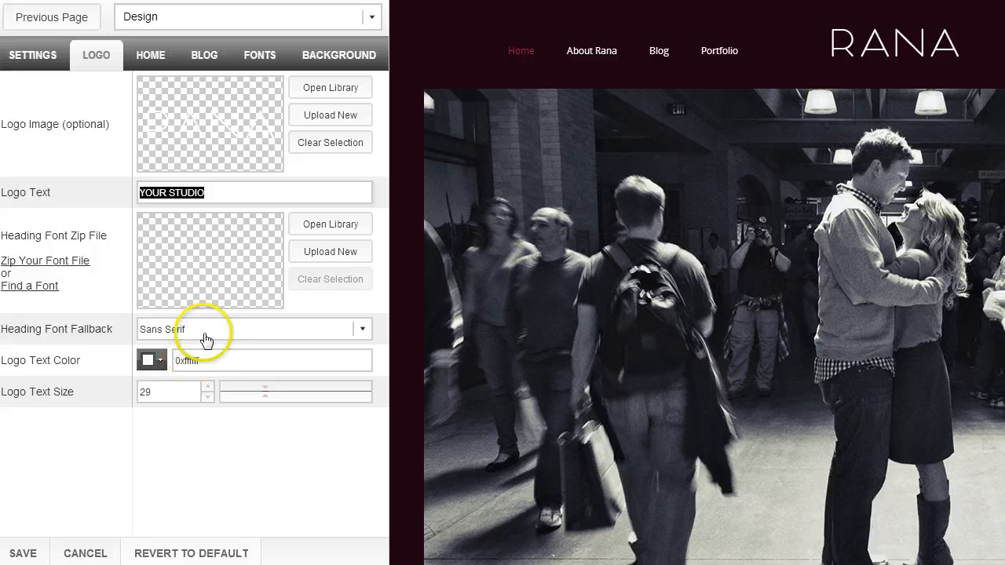
pyautogui.click(362, 331)
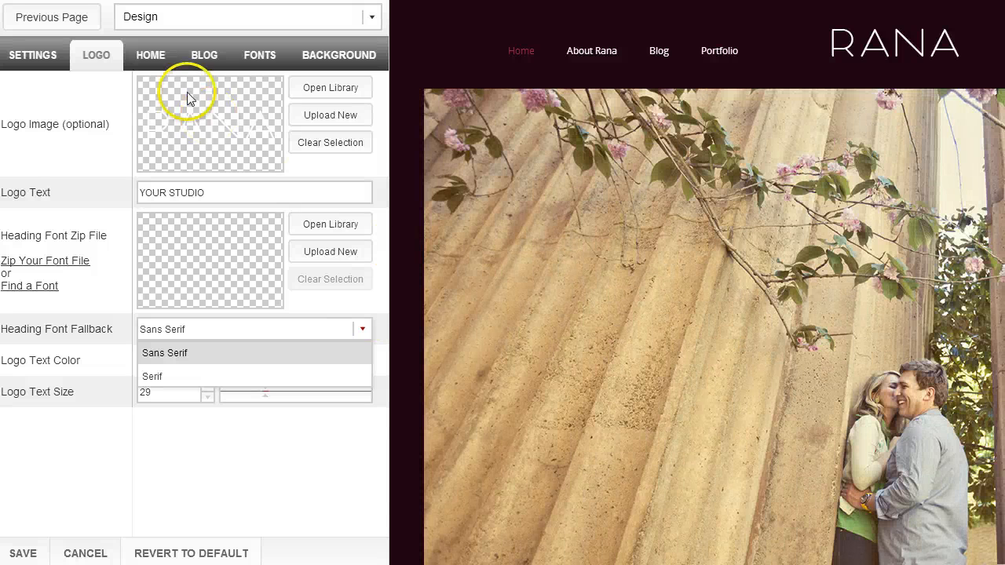
# In the home page design settings, set Use Home Box Title Default Pattern to False, save, and check the home box titles
pyautogui.click(150, 52)
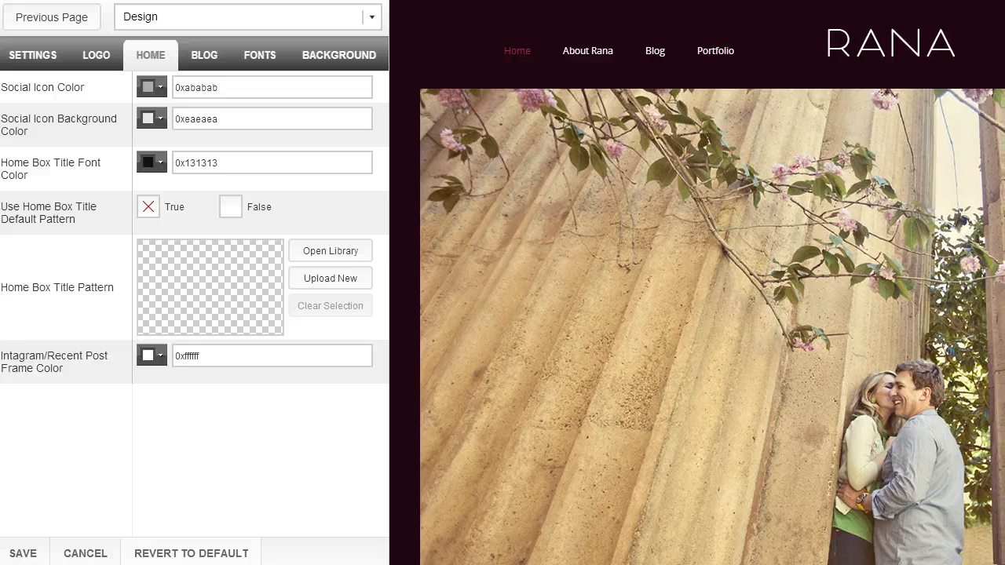
pyautogui.scroll(-4, 677, 363)
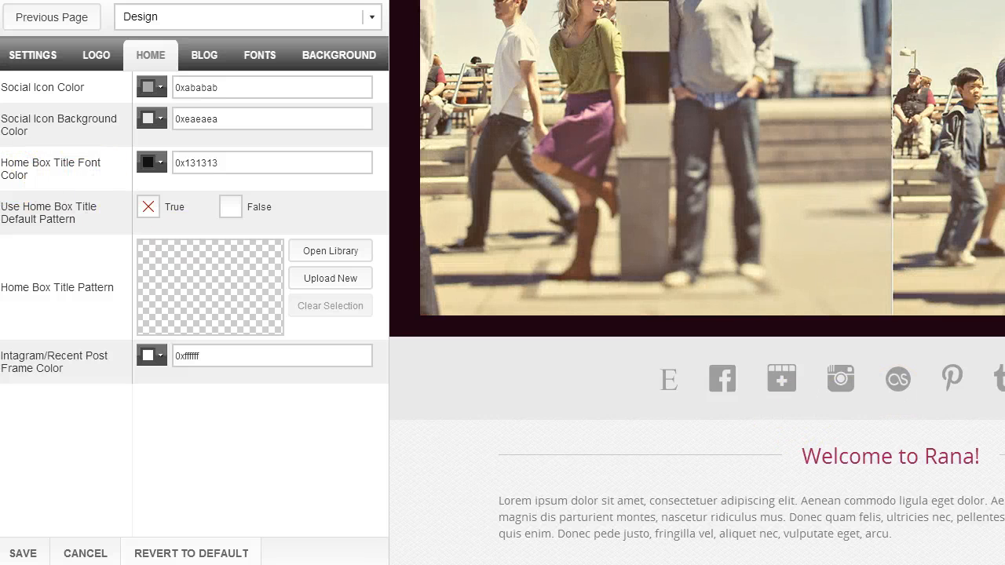
pyautogui.scroll(-3, 594, 370)
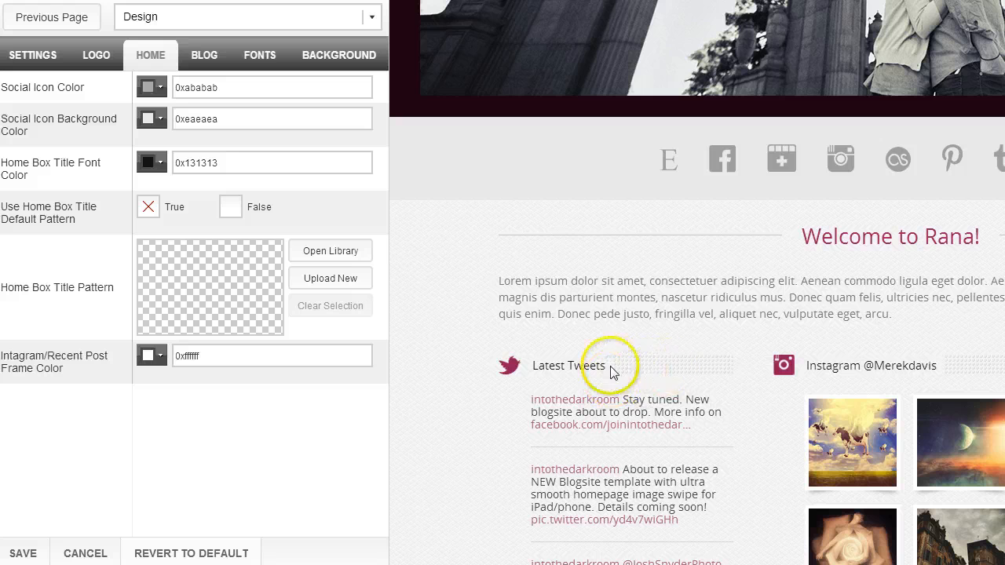
pyautogui.click(230, 206)
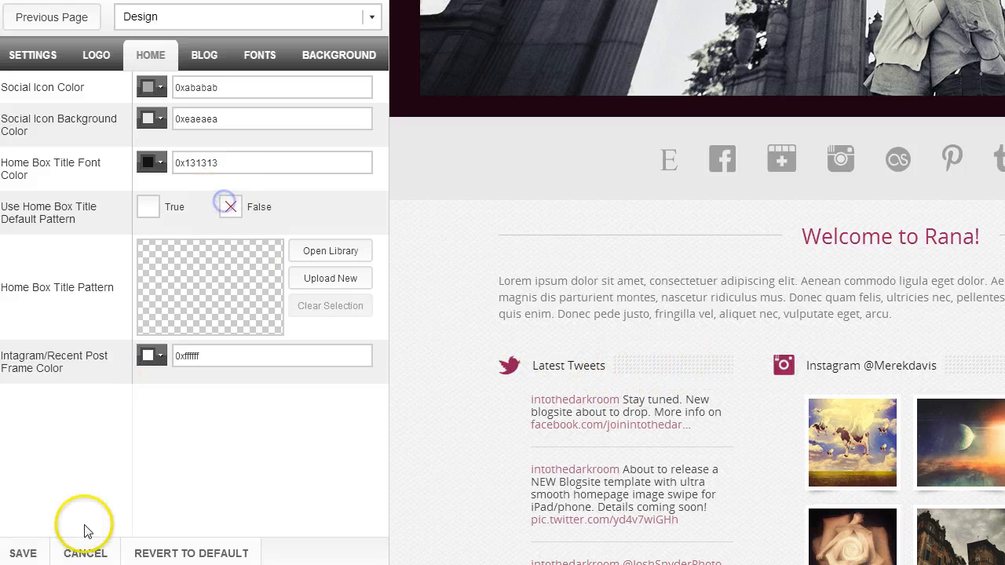
pyautogui.click(23, 552)
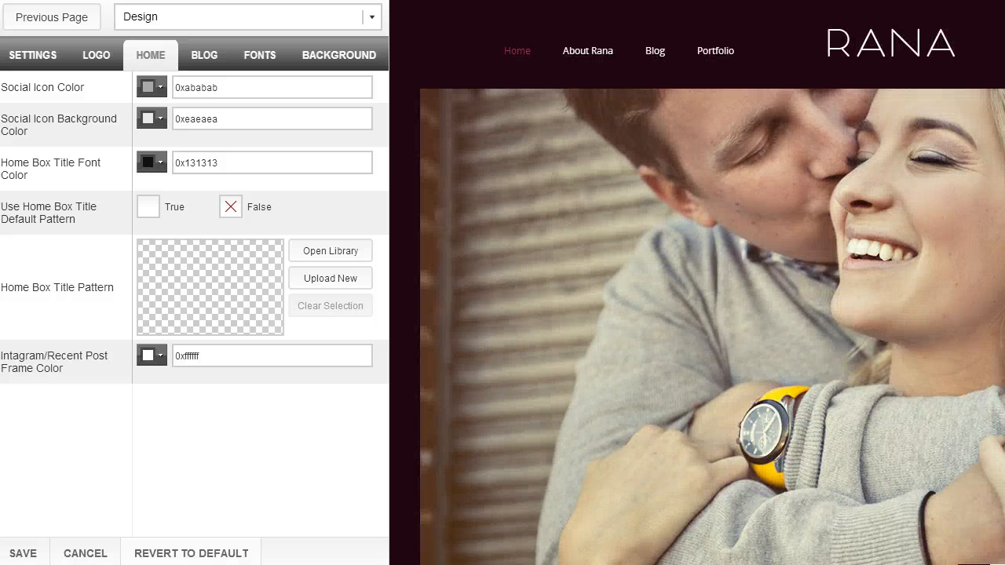
pyautogui.scroll(-9, 697, 314)
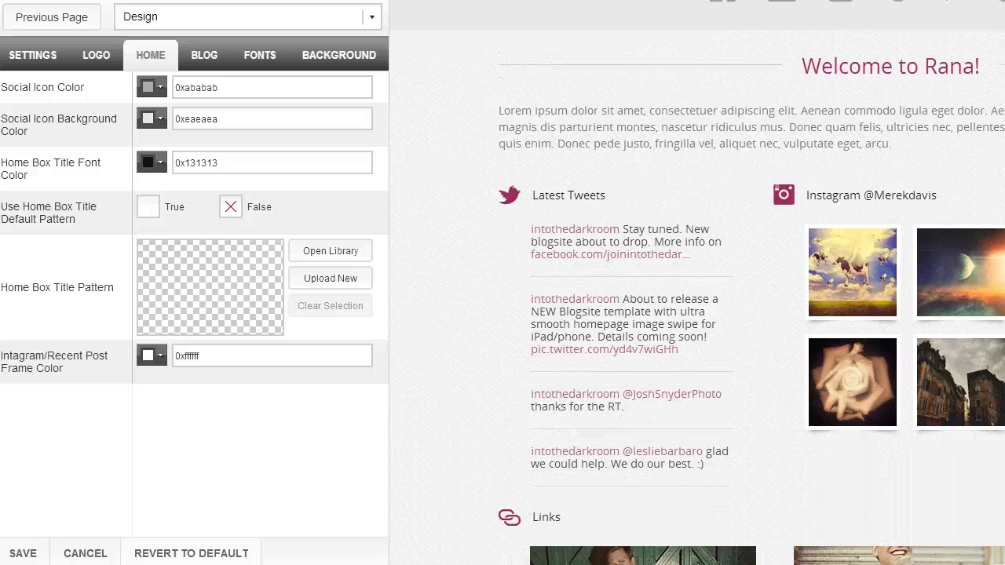
# Set Use Home Box Title Default Pattern to True, save the design, and check the box titles on the home page
pyautogui.scroll(-2, 697, 313)
pyautogui.scroll(1, 697, 314)
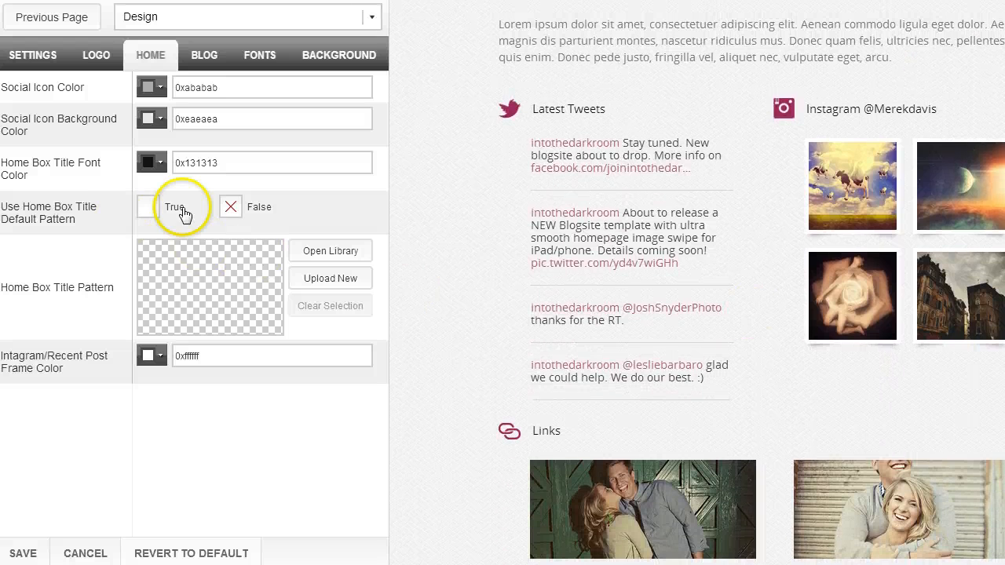
pyautogui.click(149, 206)
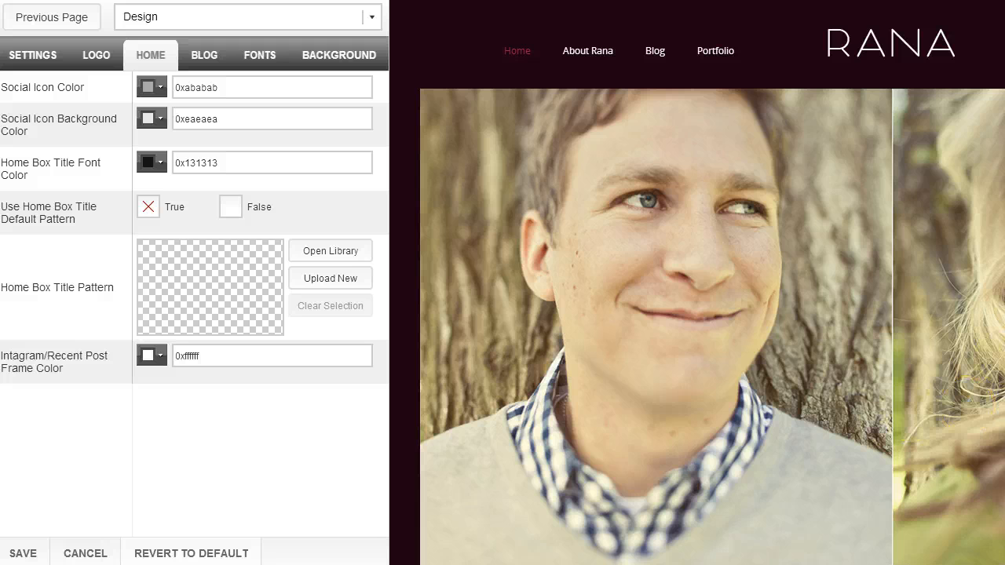
pyautogui.scroll(-8, 697, 283)
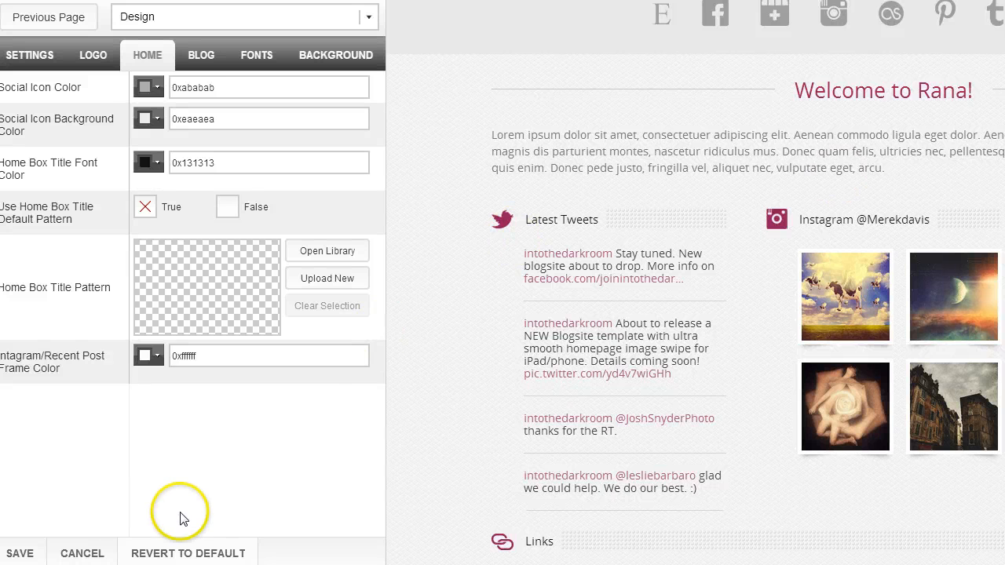
# Open the blog design settings and view the site's Blog page for comparison
pyautogui.click(202, 53)
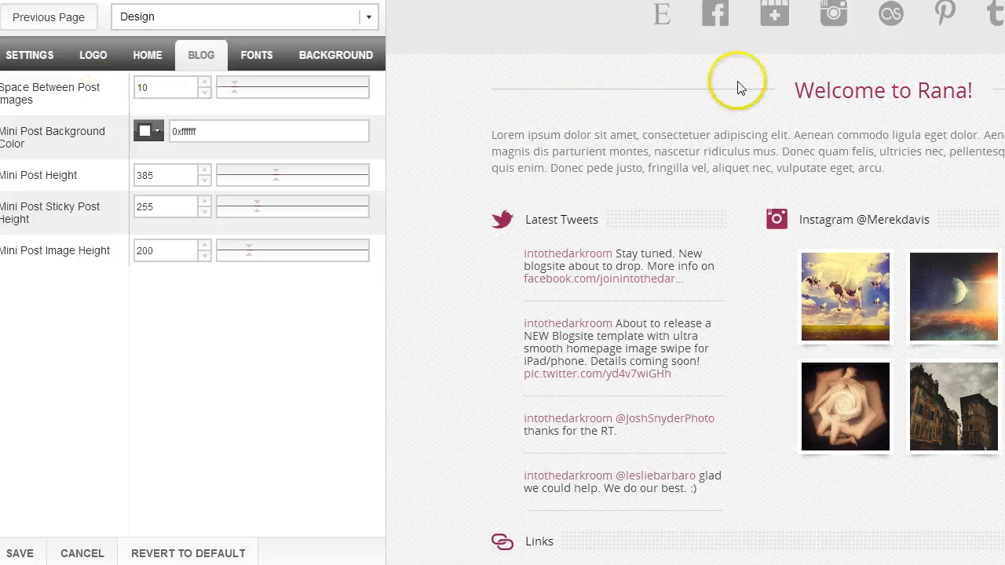
pyautogui.scroll(9, 695, 282)
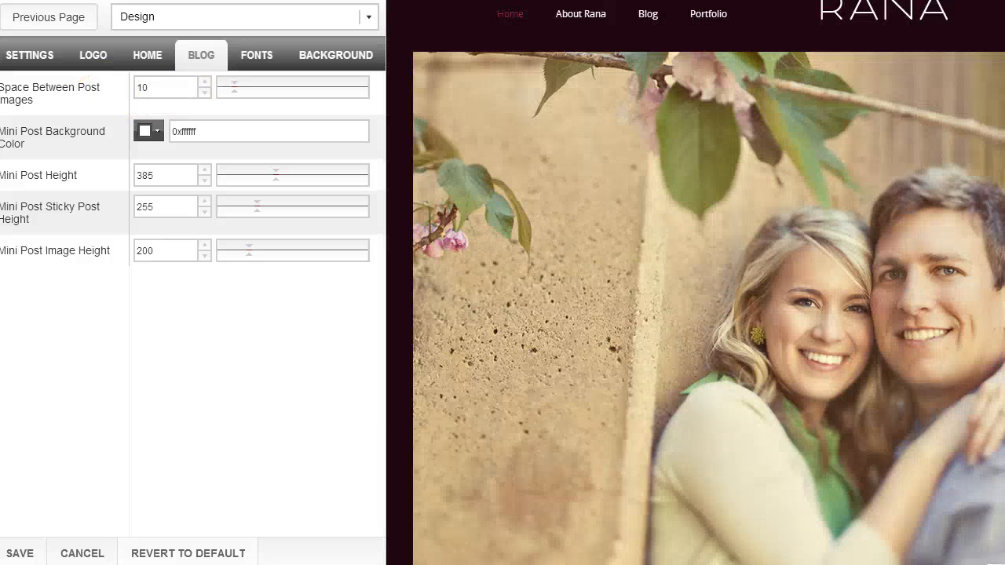
pyautogui.scroll(-8, 696, 283)
pyautogui.scroll(8, 695, 282)
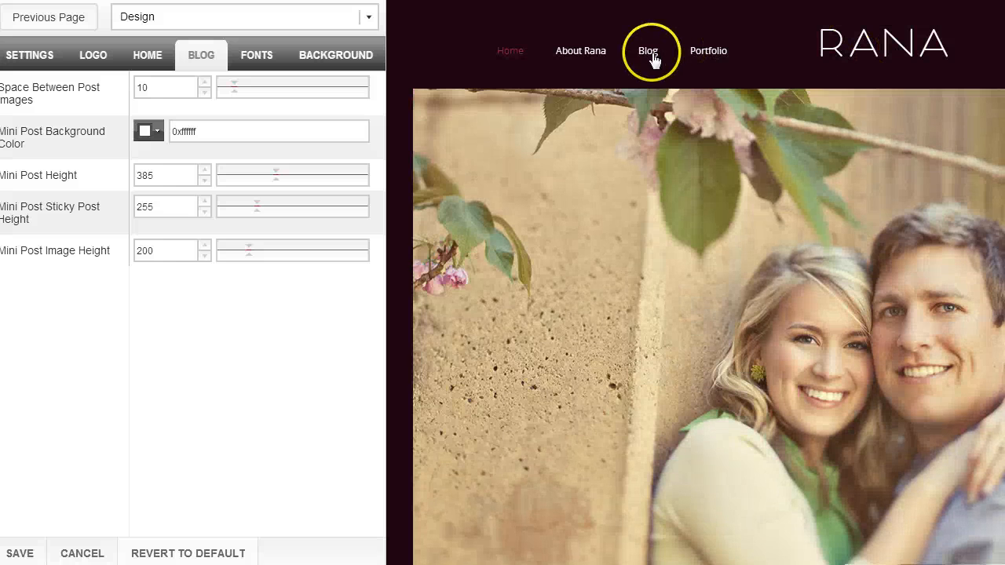
pyautogui.click(650, 52)
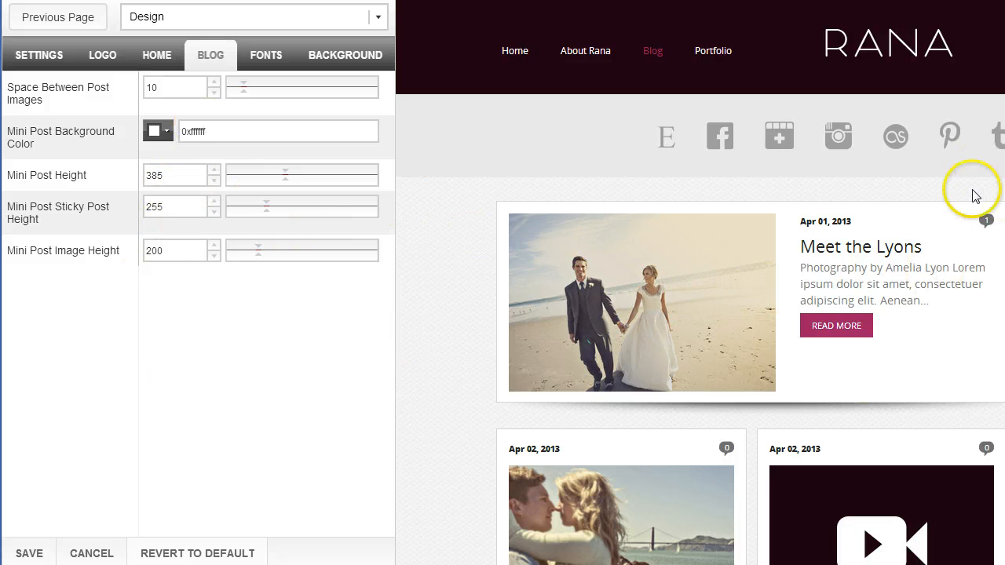
# Look through the full list of font design settings, from the navigation font to the last entry
pyautogui.click(265, 56)
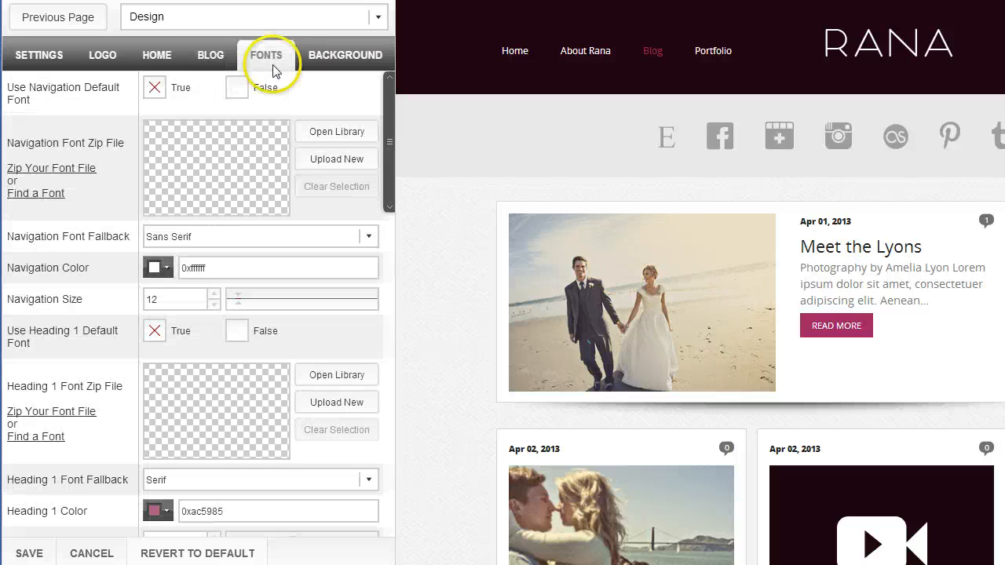
pyautogui.moveTo(389, 140); pyautogui.dragTo(404, 338)
pyautogui.moveTo(400, 374); pyautogui.dragTo(386, 95)
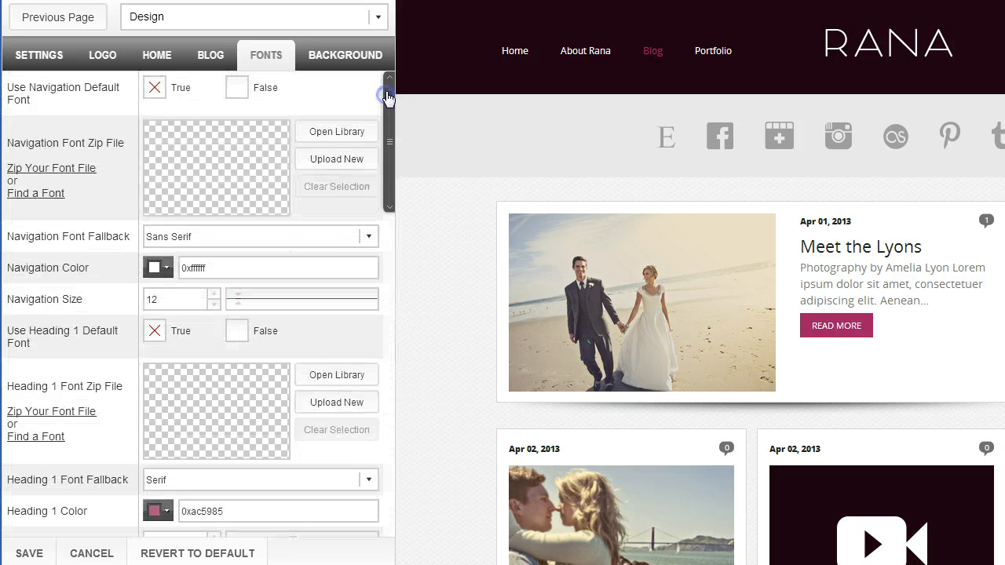
# In the background design settings, set Use Default Background to False and copy the gradient top color value
pyautogui.click(360, 57)
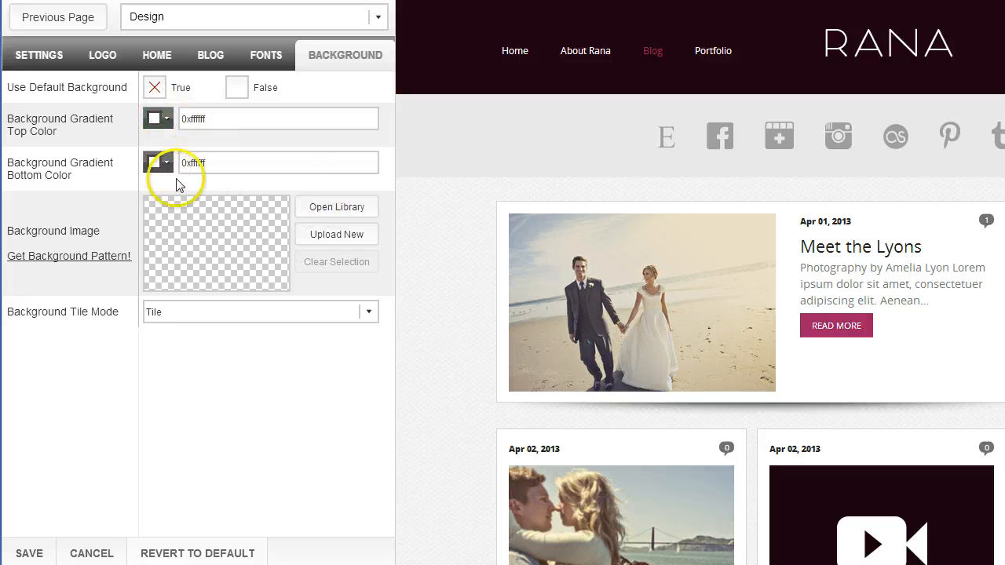
pyautogui.click(236, 88)
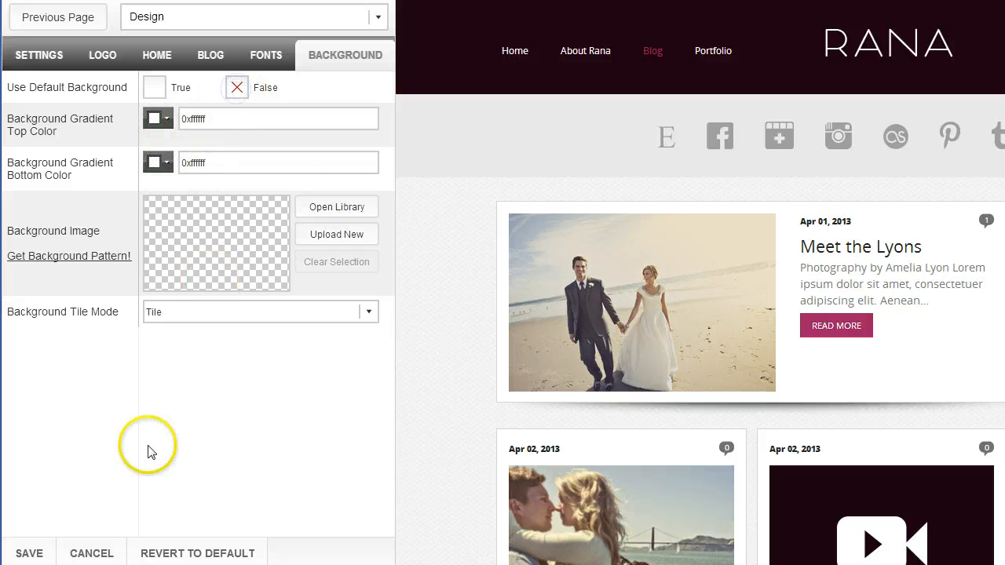
pyautogui.click(208, 119)
pyautogui.moveTo(208, 119); pyautogui.dragTo(168, 119)
pyautogui.hotkey('ctrl', 'c')
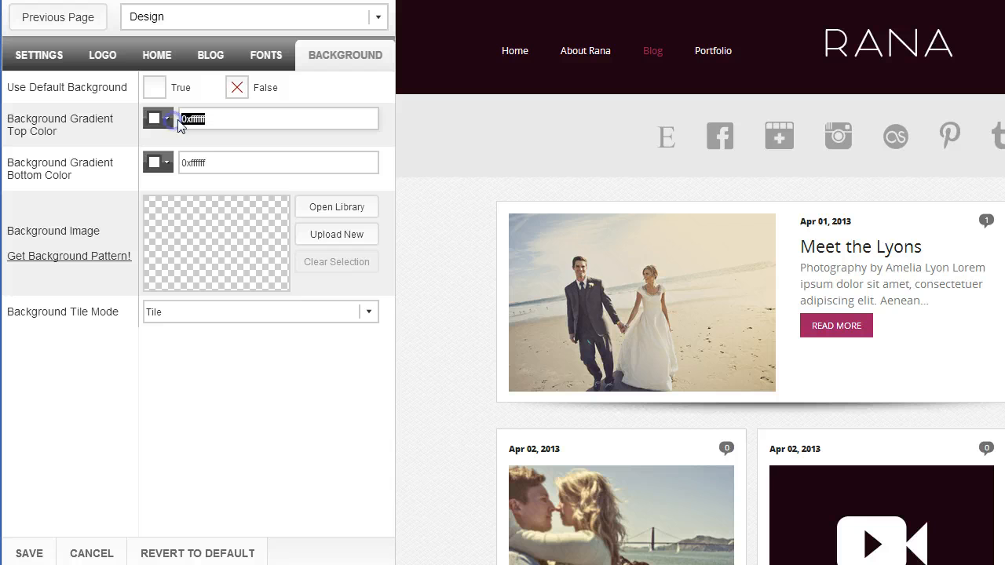
# Set the background gradient top color to yellow 0xEBEC05 and bottom color to teal 0x2EB4B3, save, and check the Blog page background
pyautogui.click(162, 121)
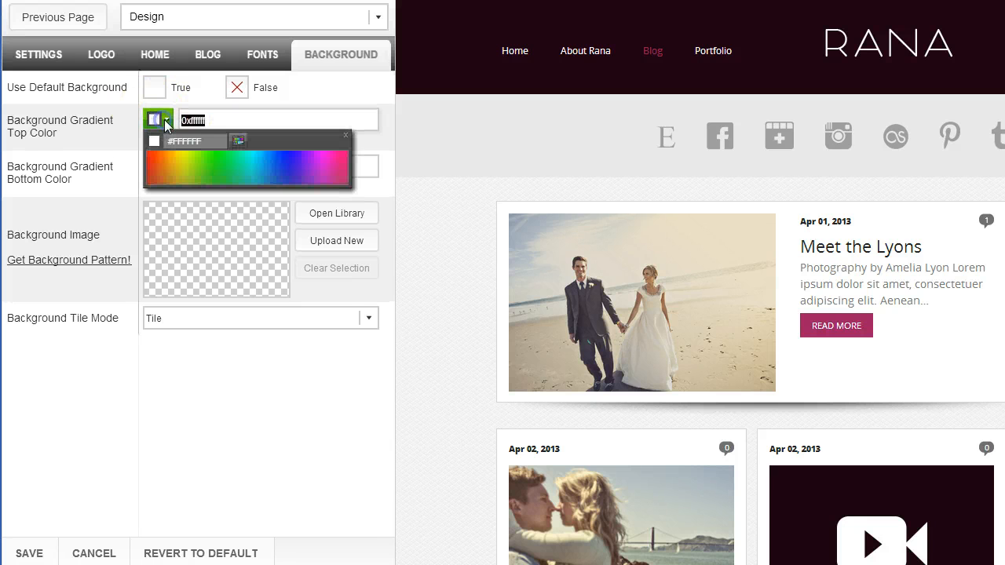
pyautogui.click(181, 153)
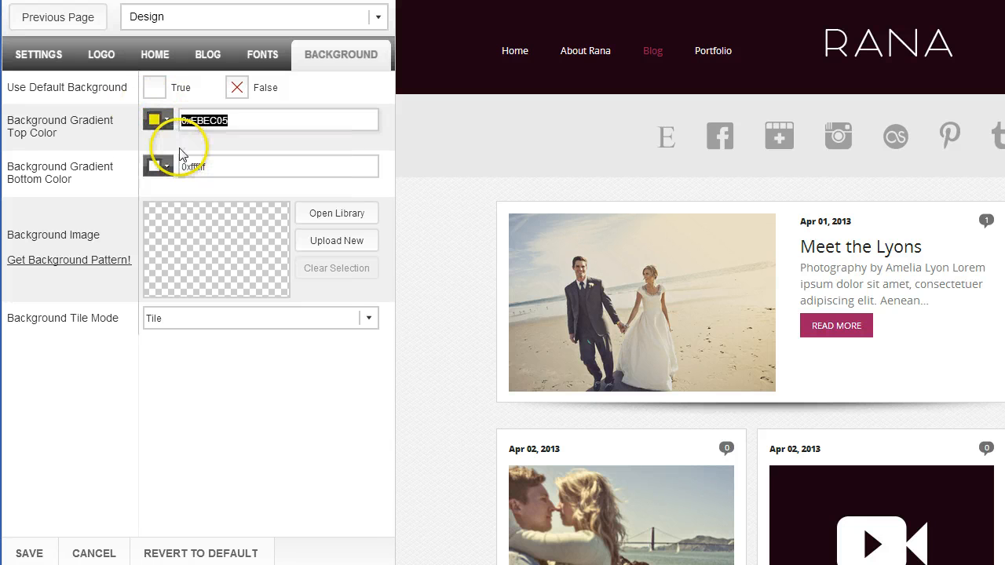
pyautogui.click(160, 166)
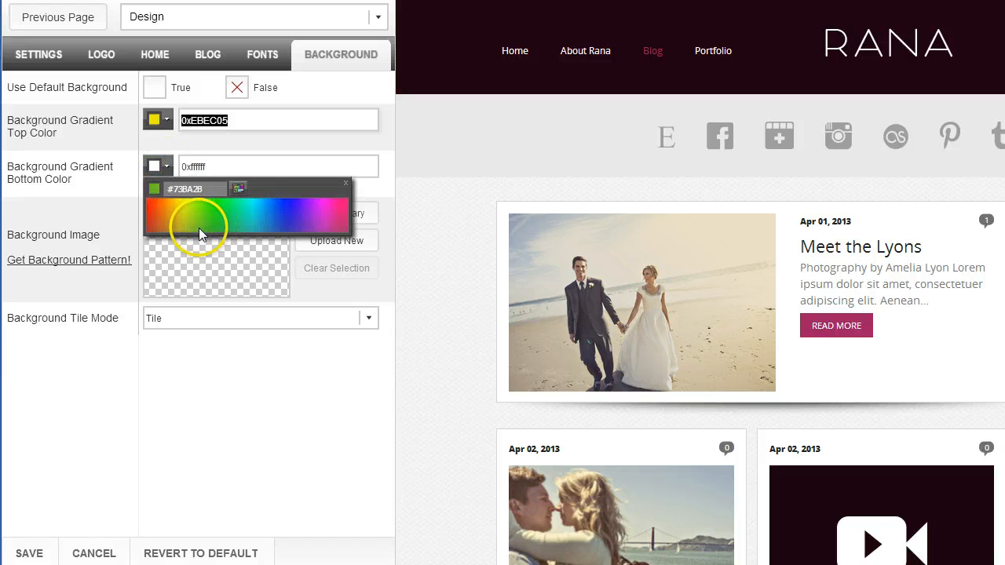
pyautogui.click(252, 228)
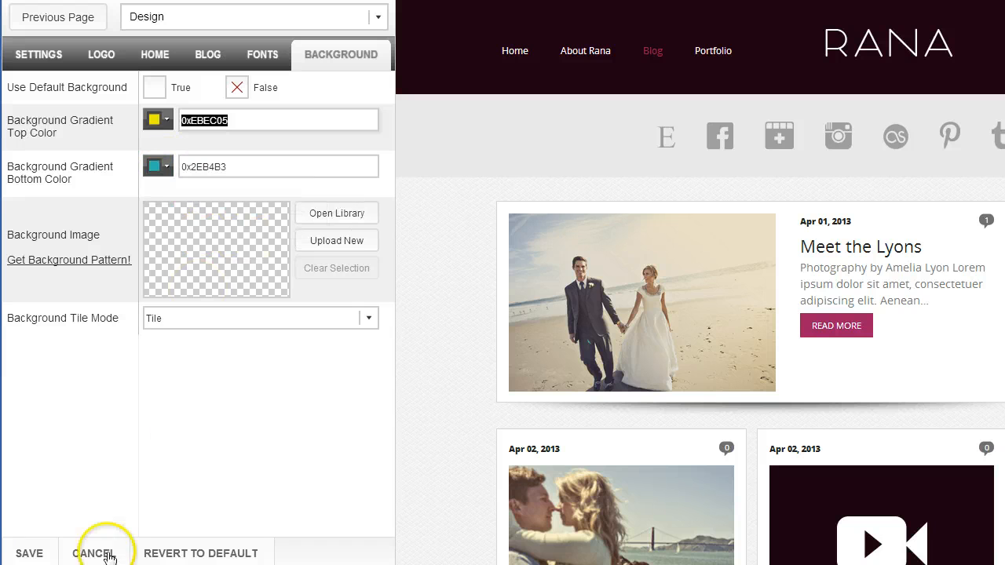
pyautogui.click(29, 553)
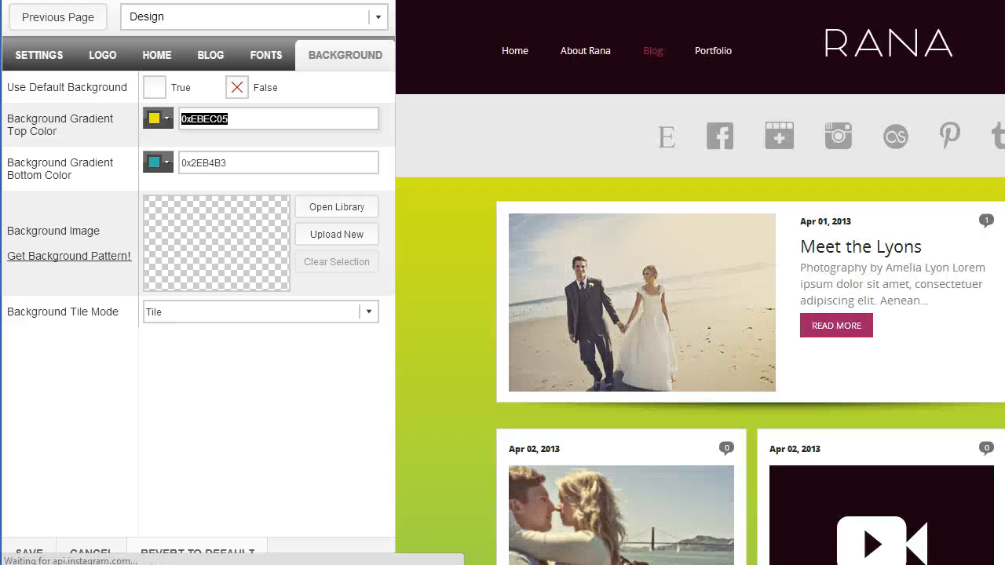
pyautogui.scroll(-4, 700, 283)
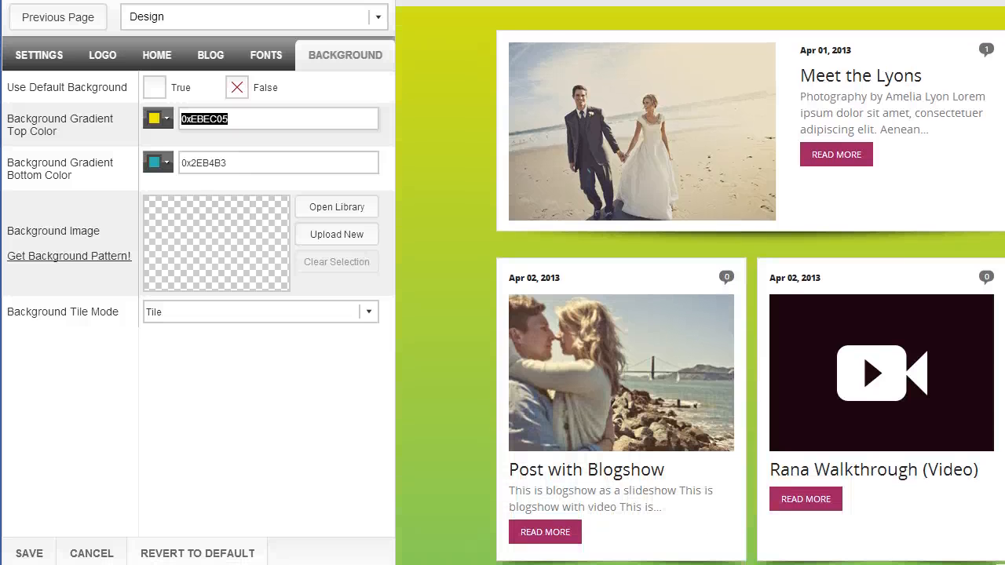
pyautogui.scroll(-4, 751, 283)
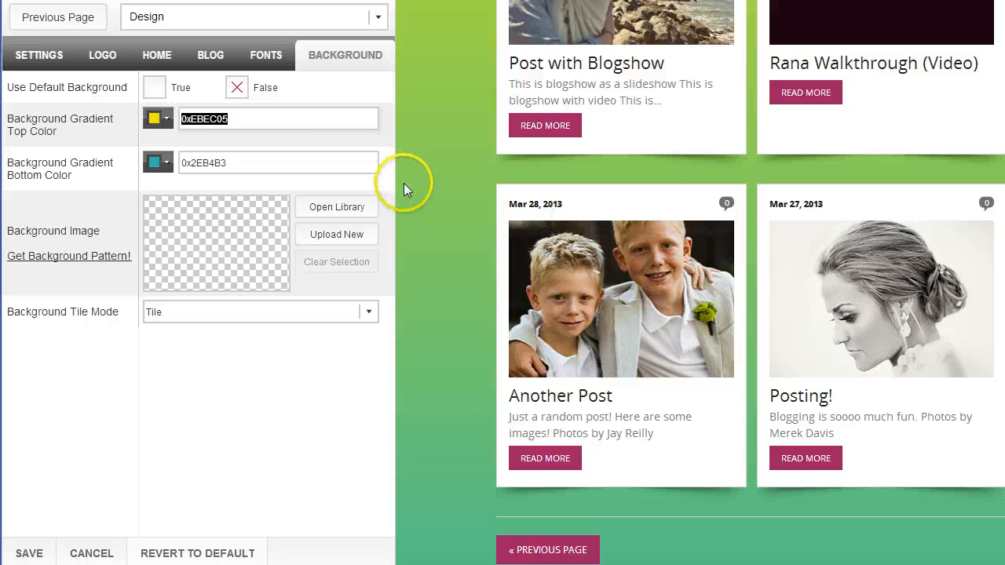
# Set both the top and bottom background gradient colors to 0xffffff and save the design
pyautogui.write('0xffffff')
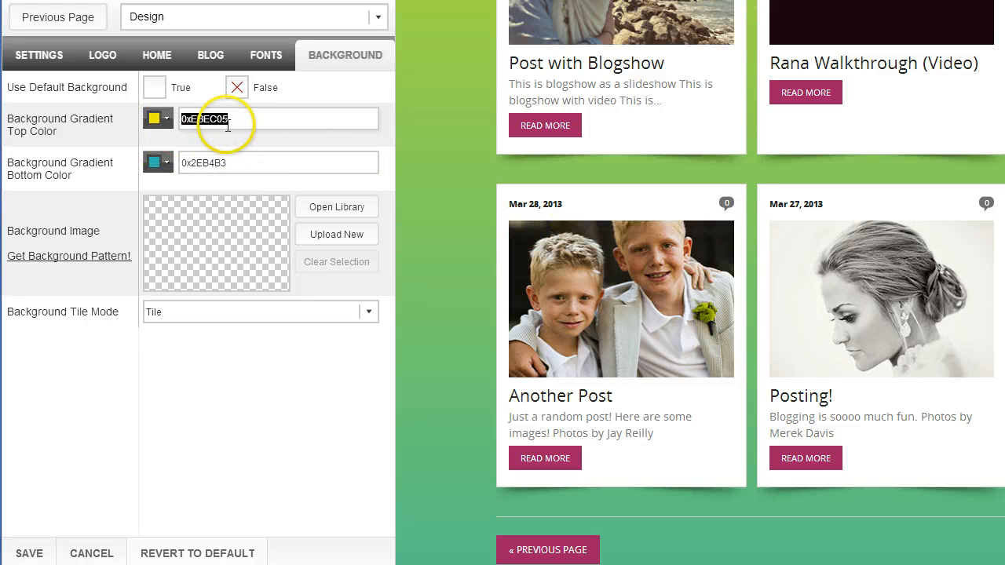
pyautogui.doubleClick(235, 162)
pyautogui.hotkey('ctrl', 'v')
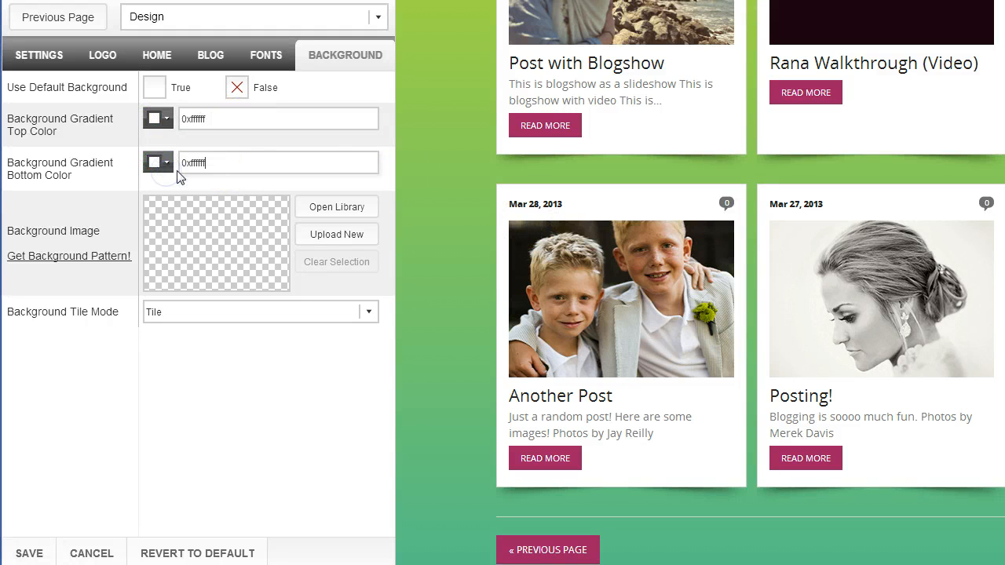
pyautogui.click(36, 548)
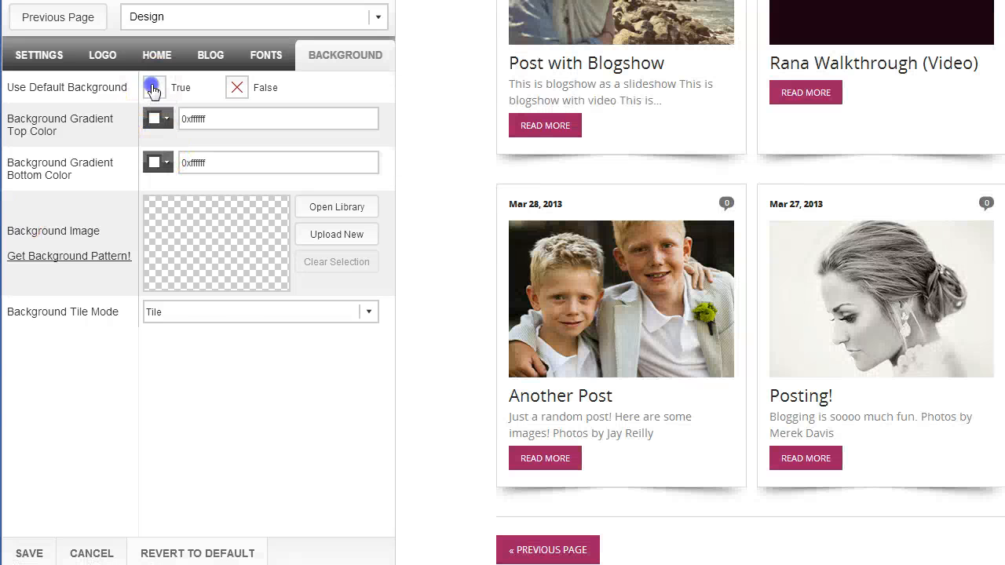
# Set Use Default Background to True and view the Background Tile Mode choices
pyautogui.click(153, 89)
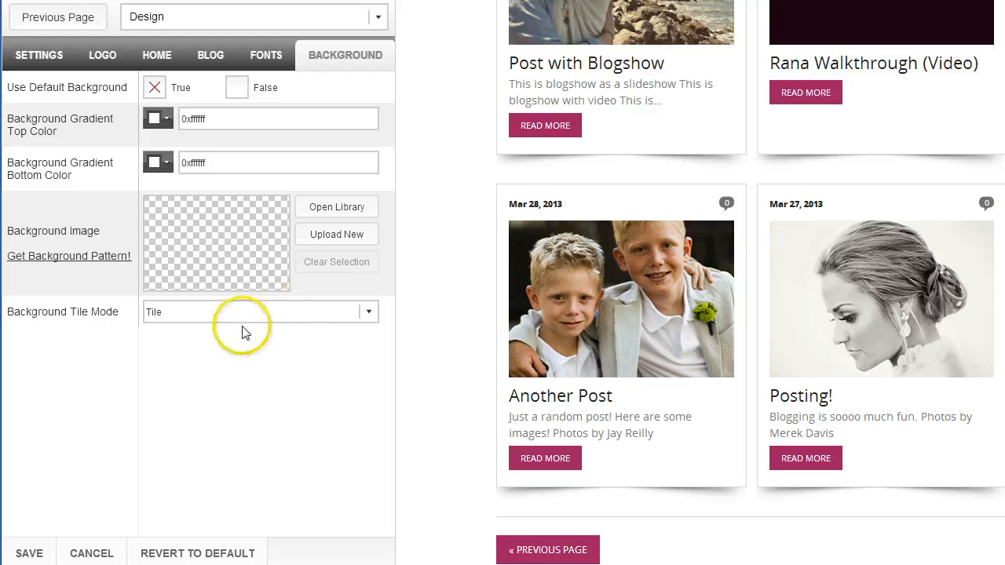
pyautogui.click(369, 317)
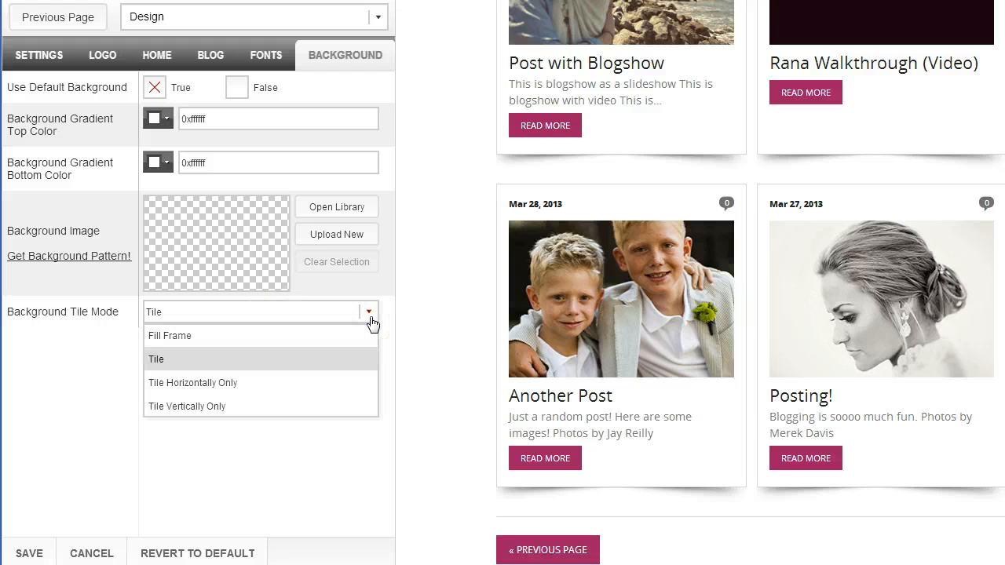